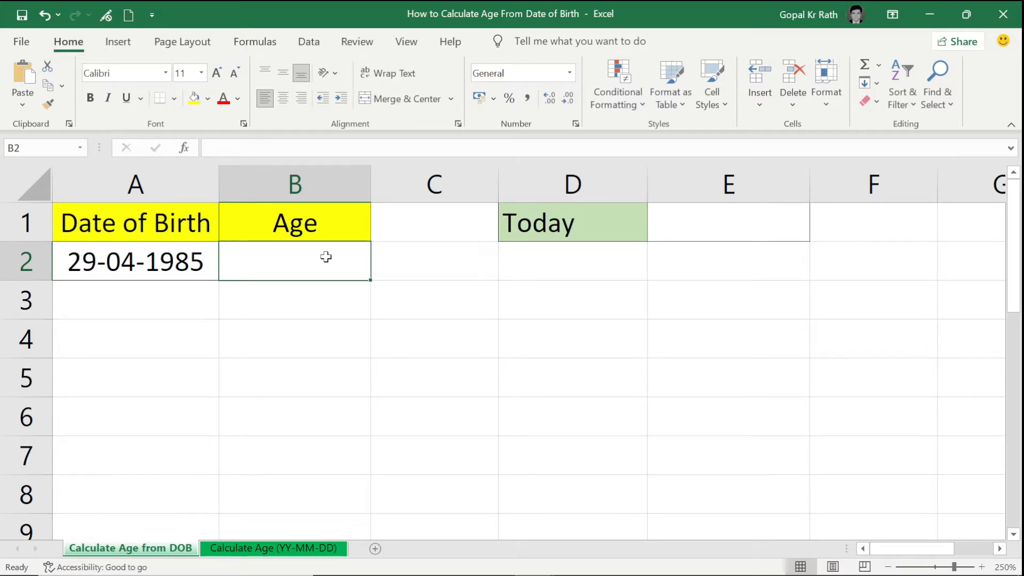
left_click(257, 549)
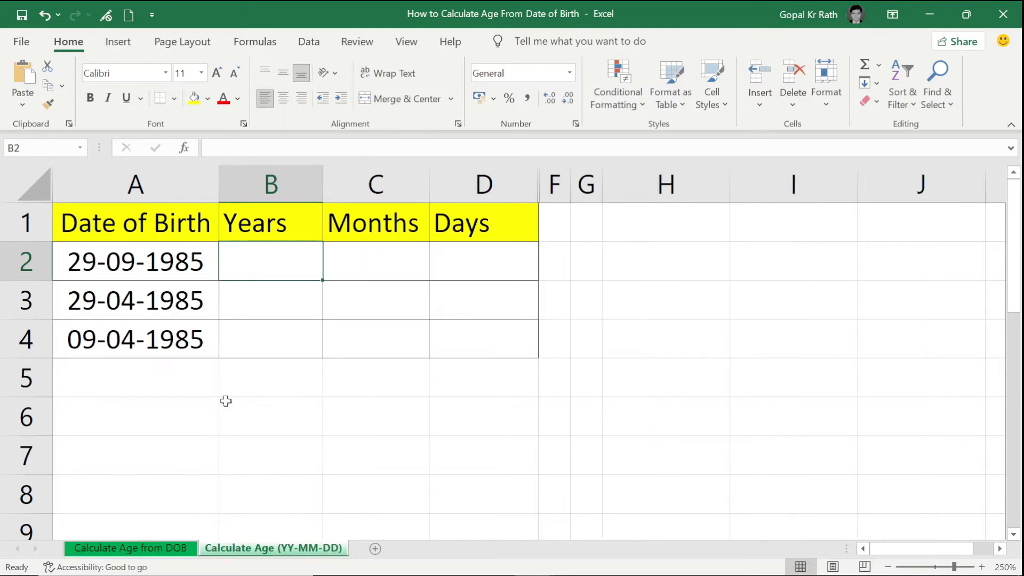
left_click(379, 257)
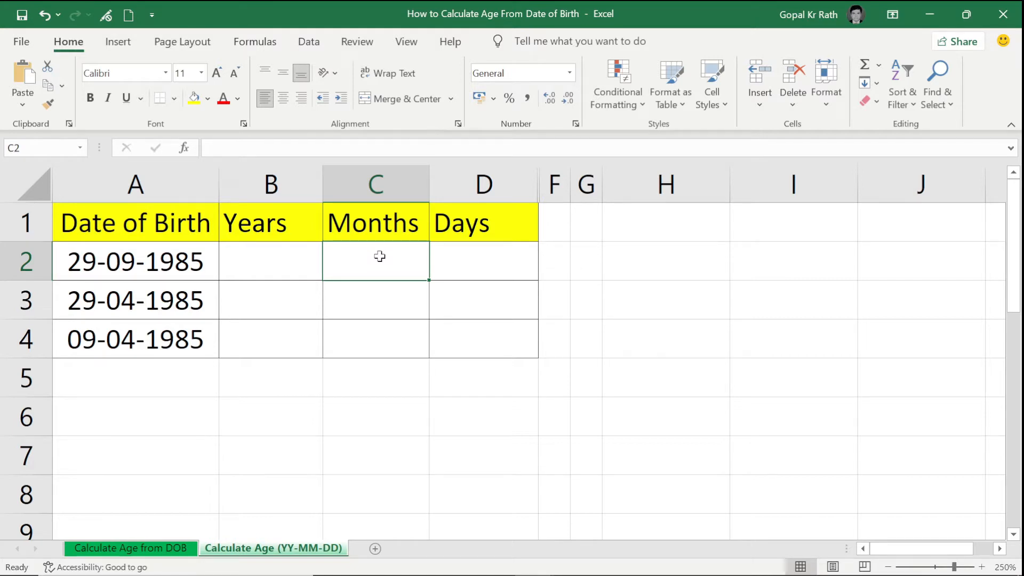
left_click(127, 550)
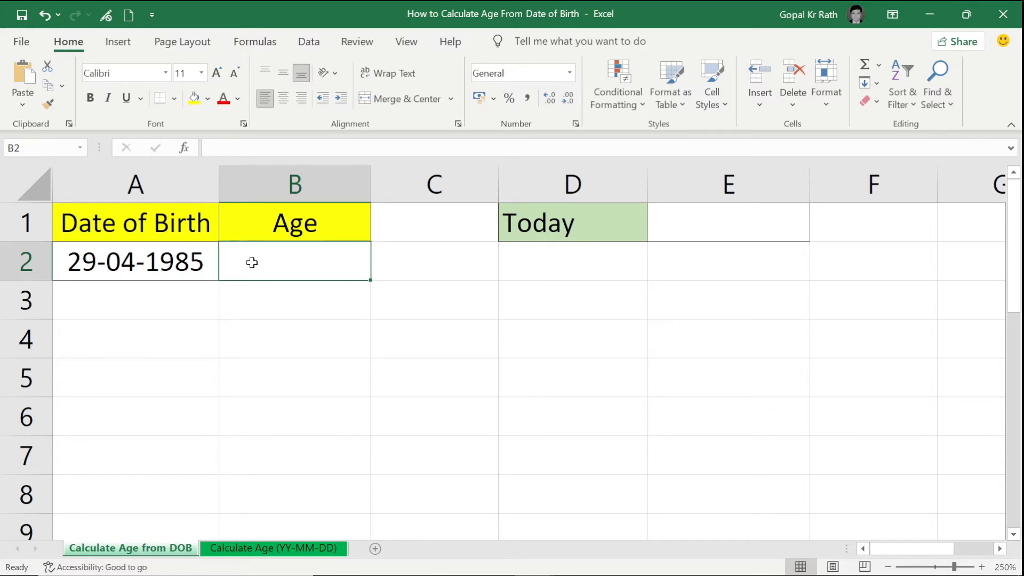
Fill cell E1 beside the Today label with the current date using =TODAY()
left_click(706, 219)
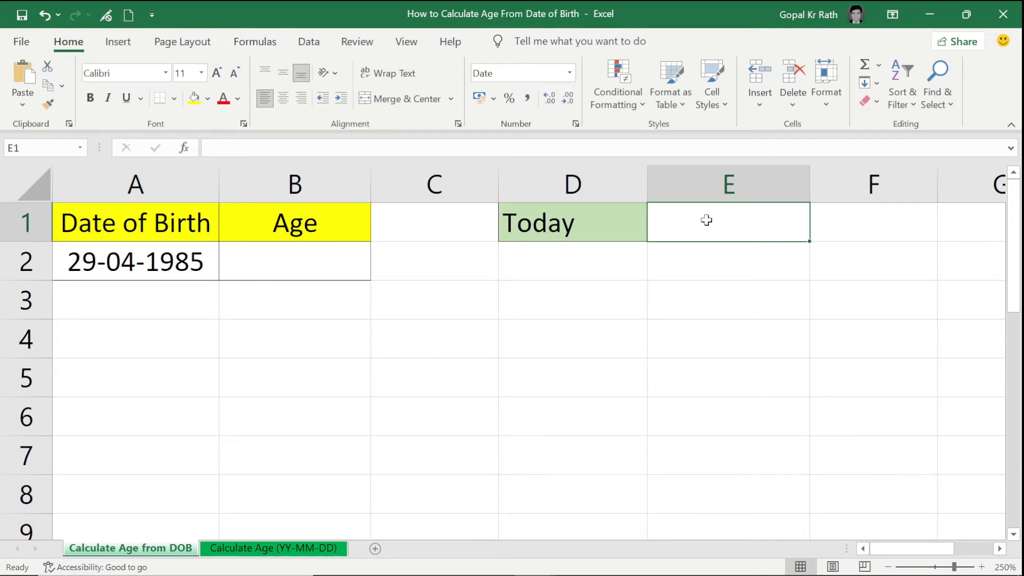
type("=")
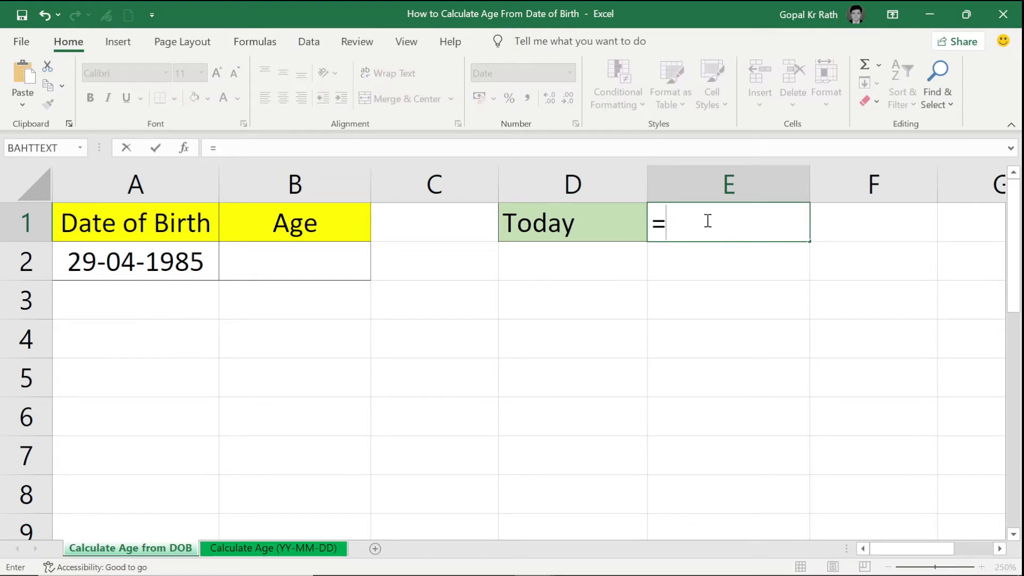
type("today")
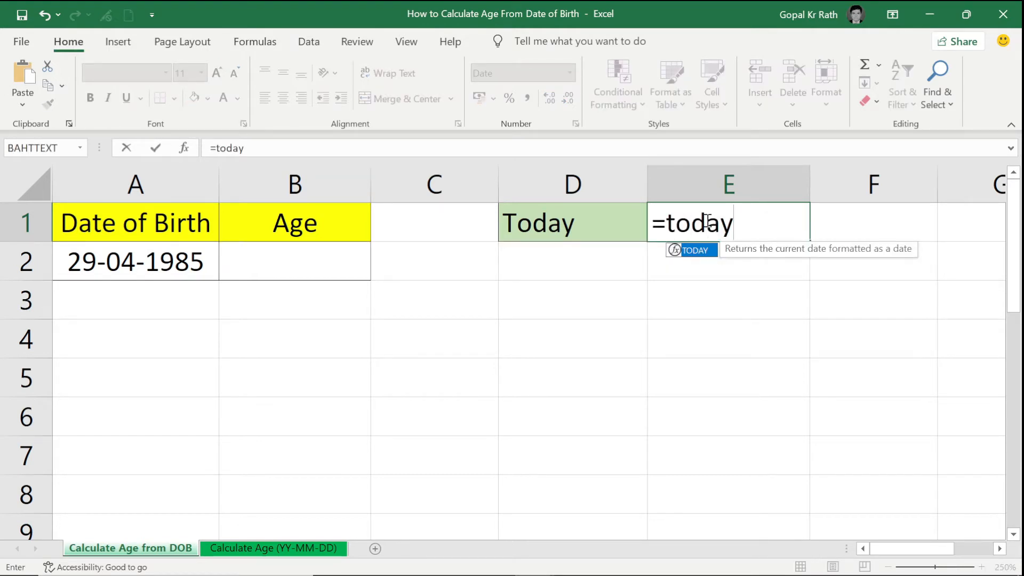
key("Tab")
type(")")
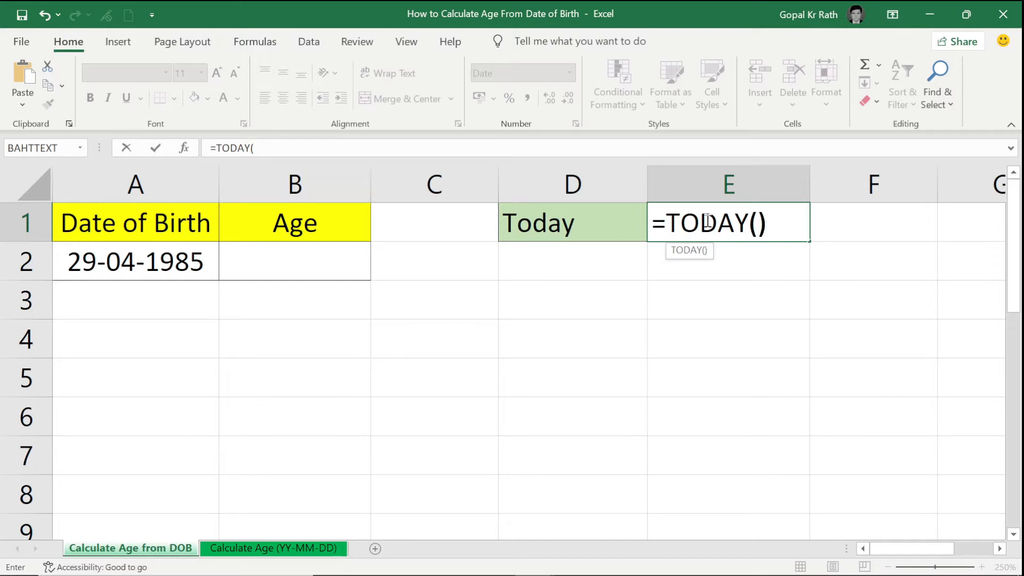
key("Return")
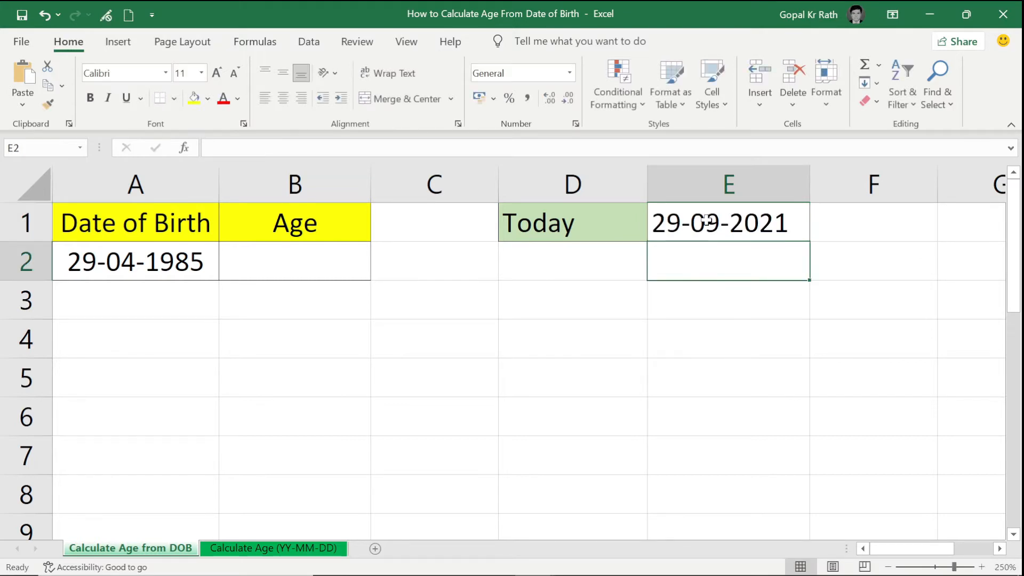
left_click(706, 219)
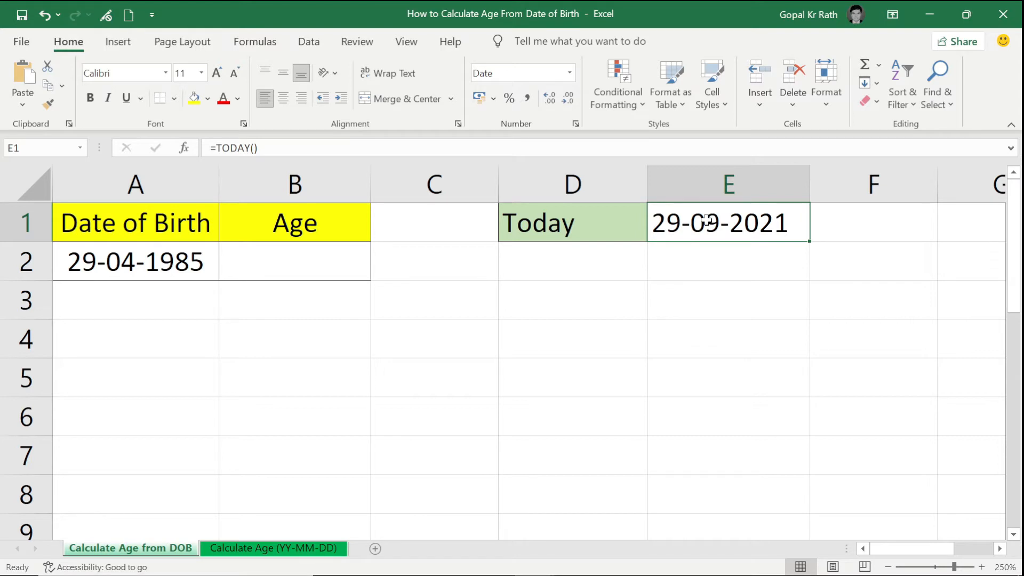
Begin a DATEDIF formula in Age cell B2 with A2 as the start date and E1 as the end date
left_click(294, 255)
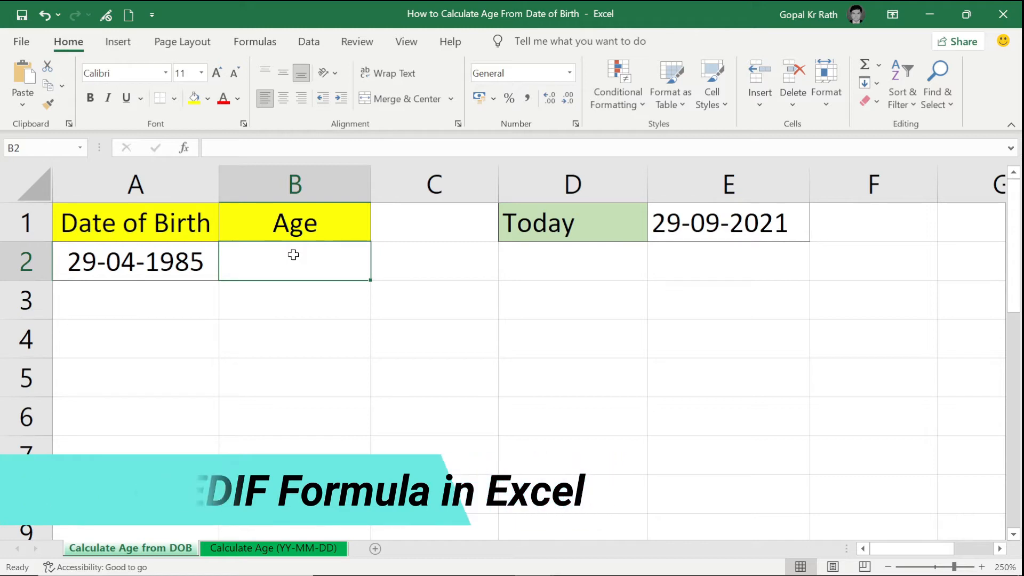
type("=datedif")
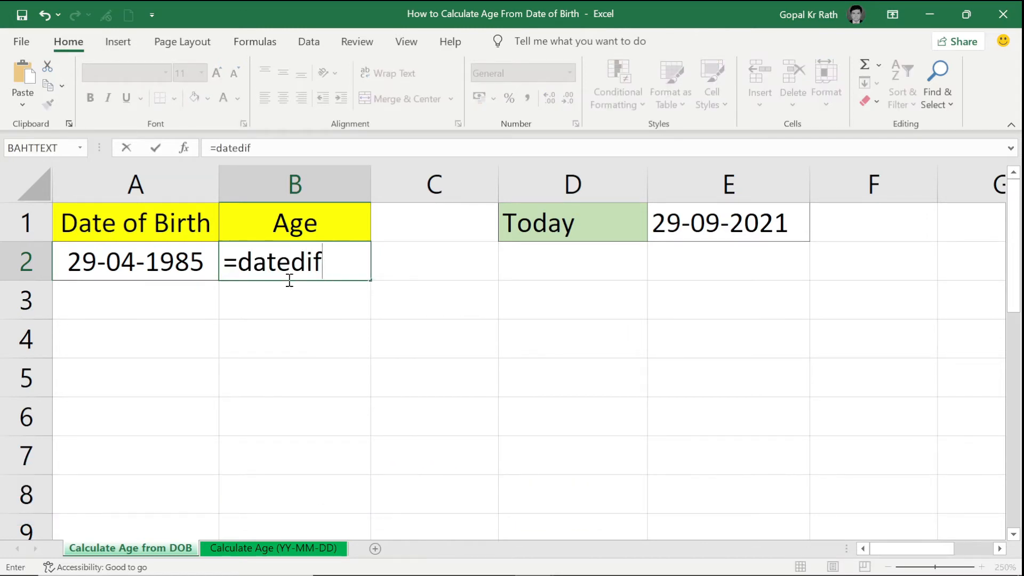
type("(")
left_click(118, 260)
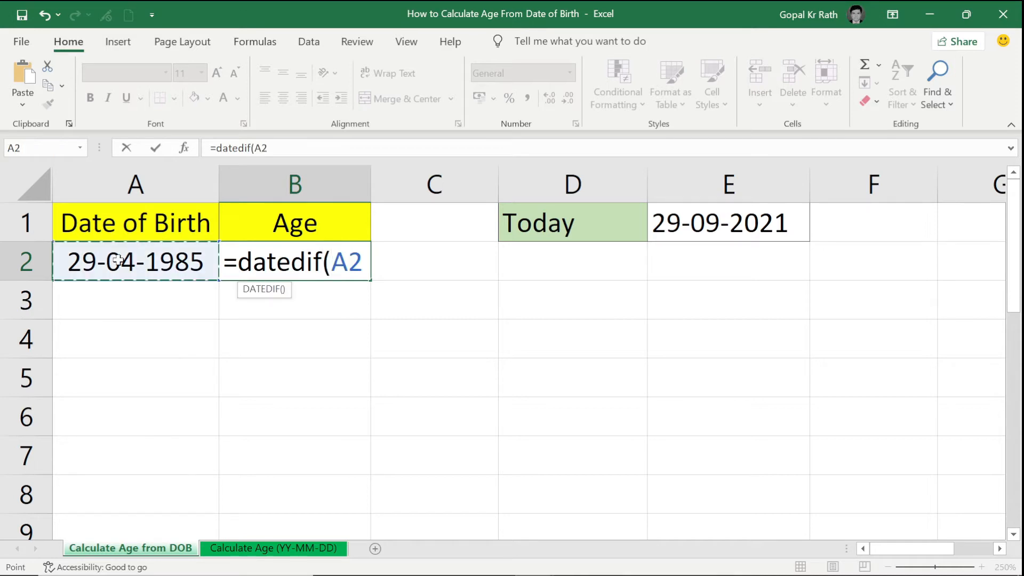
type(",")
left_click(699, 221)
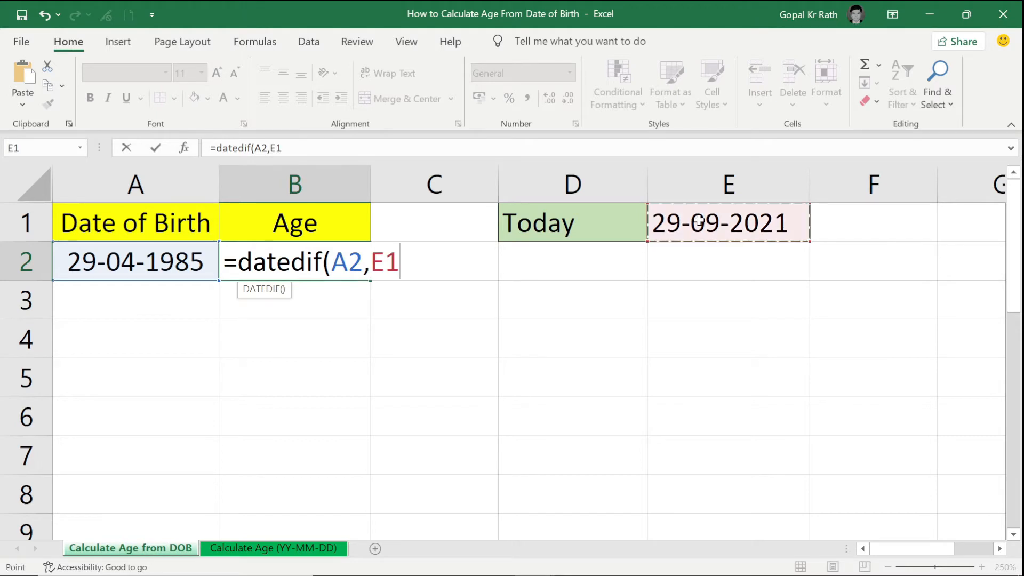
type(",")
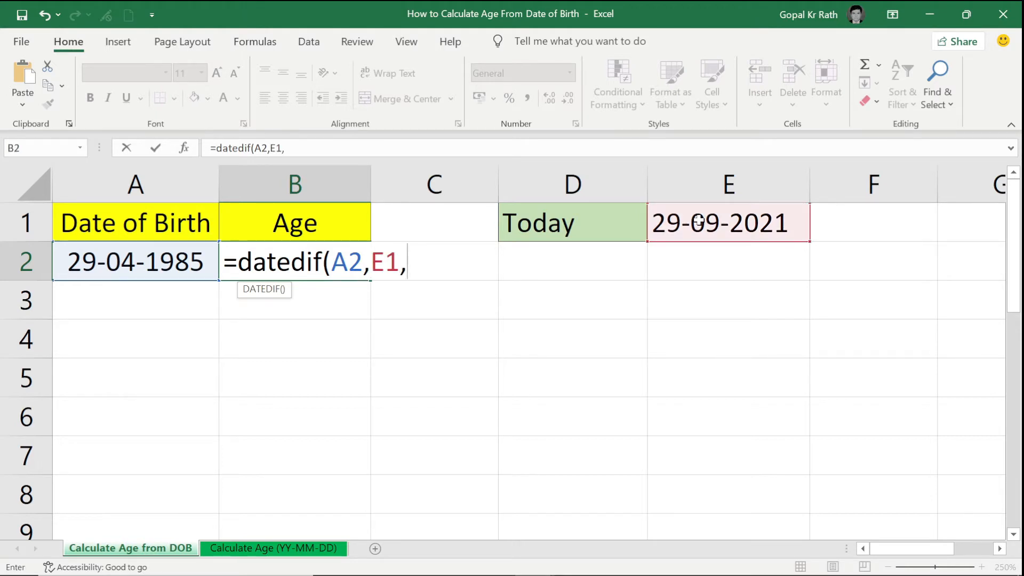
Replace the E1 argument with TODAY() and complete the B2 formula as =DATEDIF(A2,TODAY(),"Y")
key("BackSpace")
key("BackSpace")
key("BackSpace")
type("today(),")
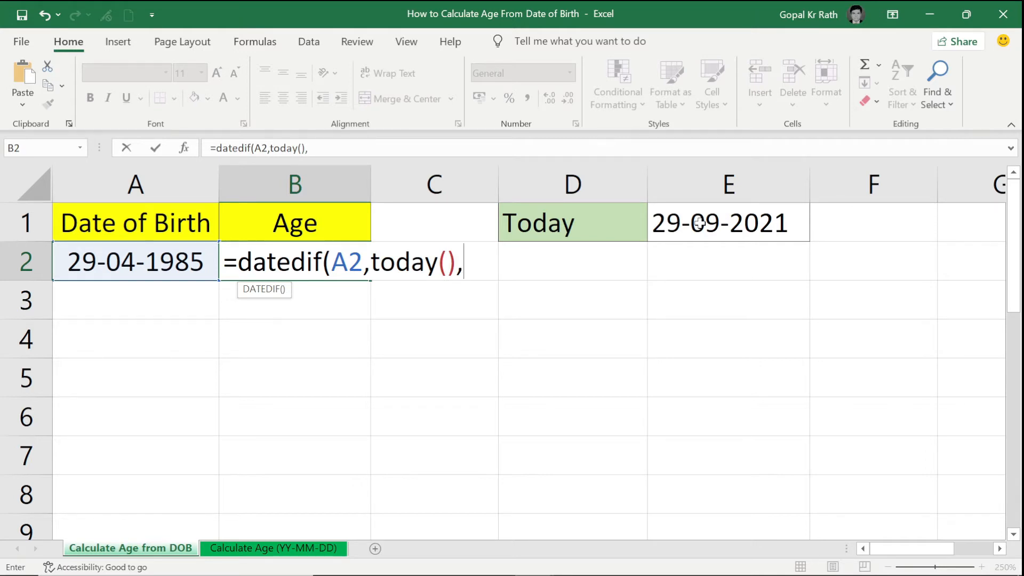
type("\"Y\")")
key("Return")
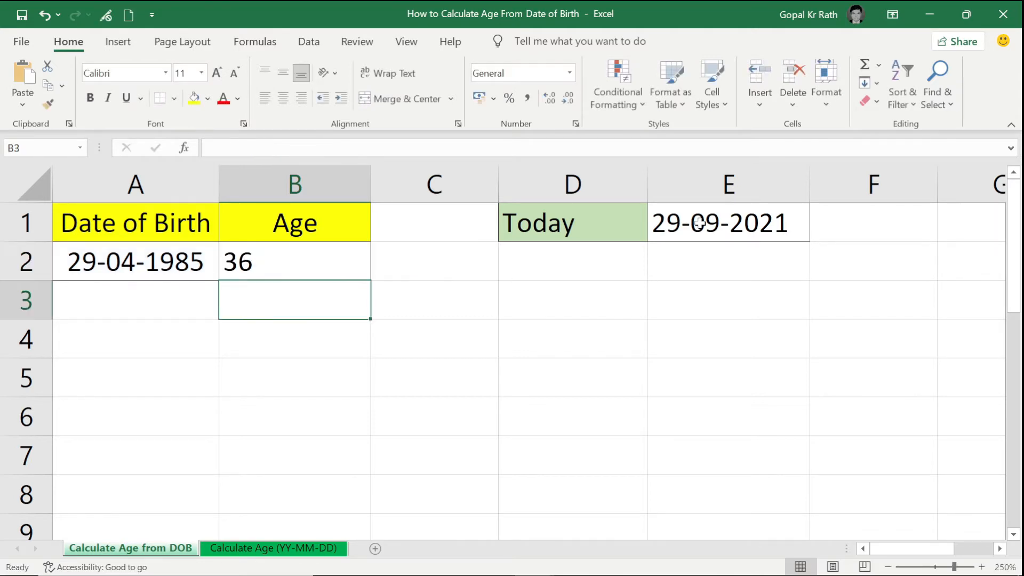
key("Up")
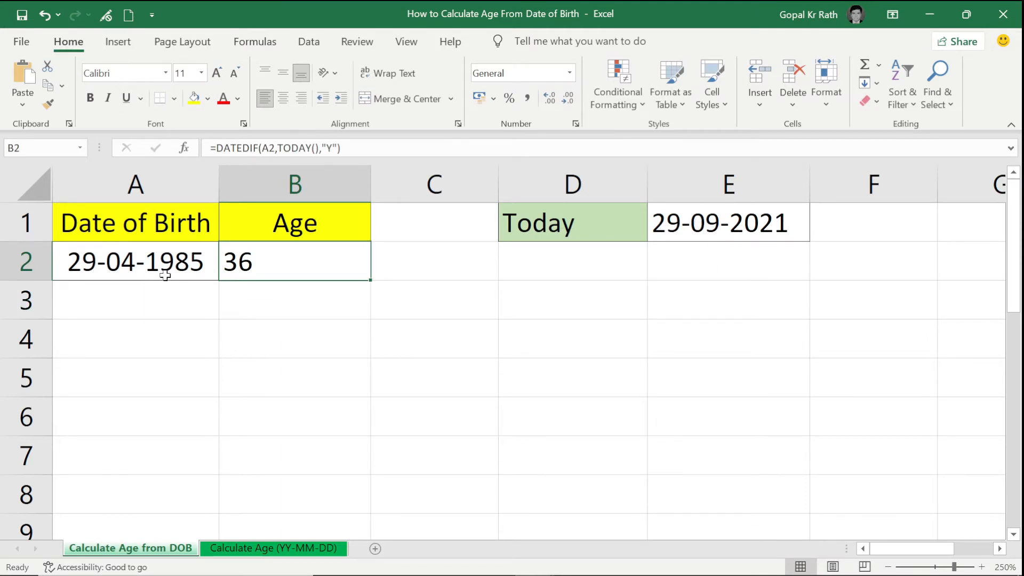
left_click(160, 258)
On the Calculate Age (YY-MM-DD) sheet, enter =DATEDIF(A2,TODAY(),"M") in Months cell C2
left_click(231, 548)
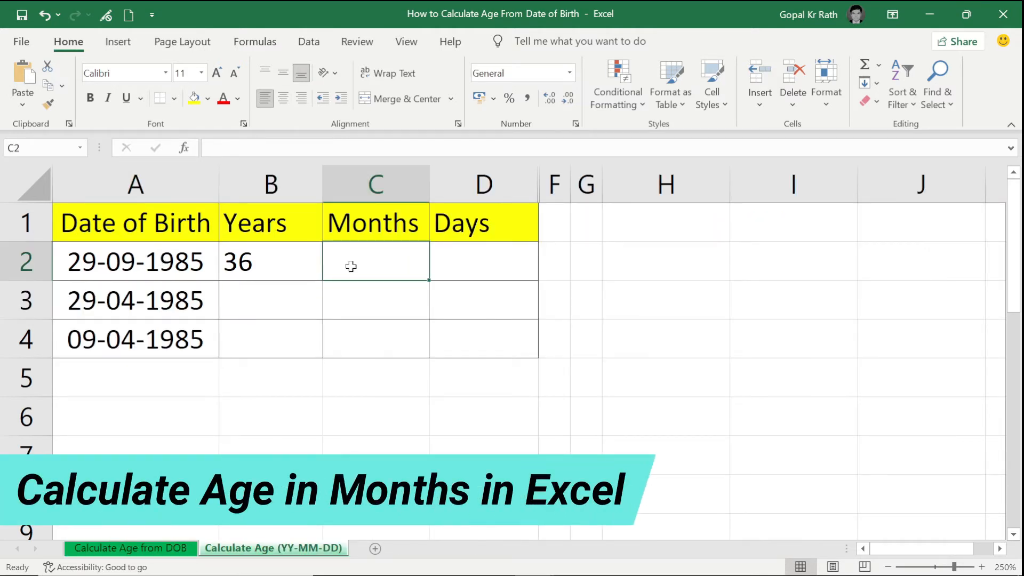
type("=")
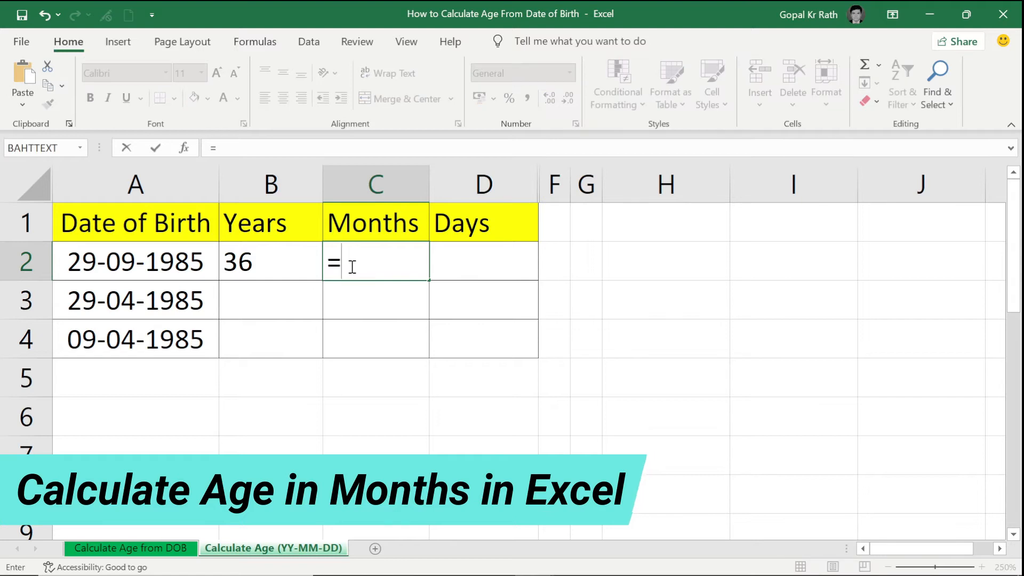
type("datedif")
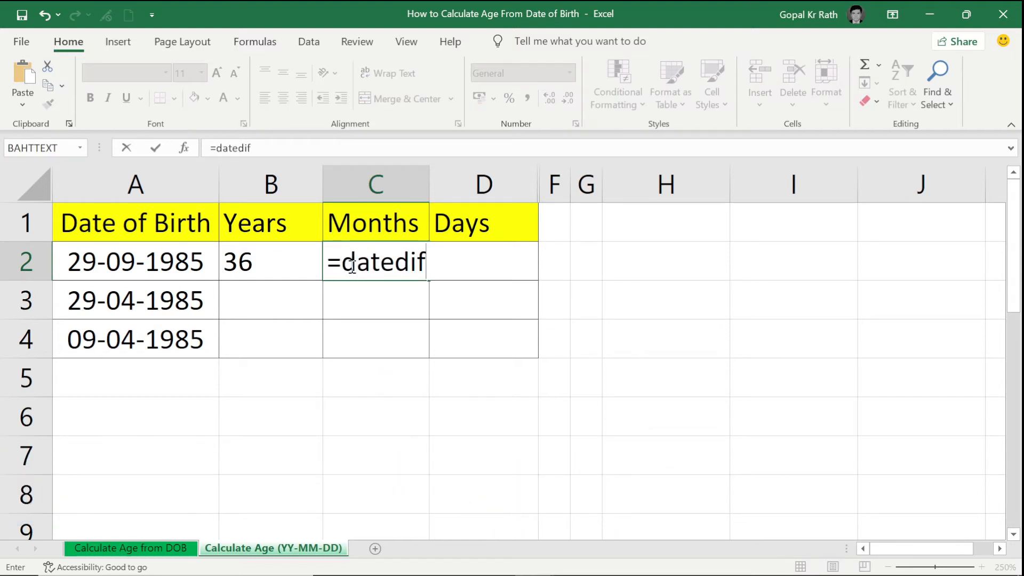
type("(")
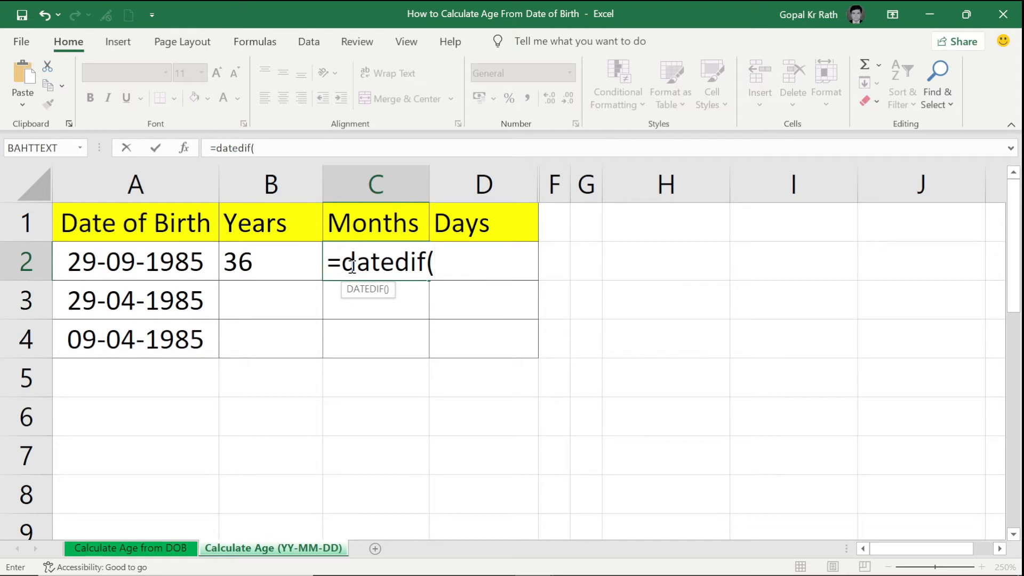
left_click(131, 258)
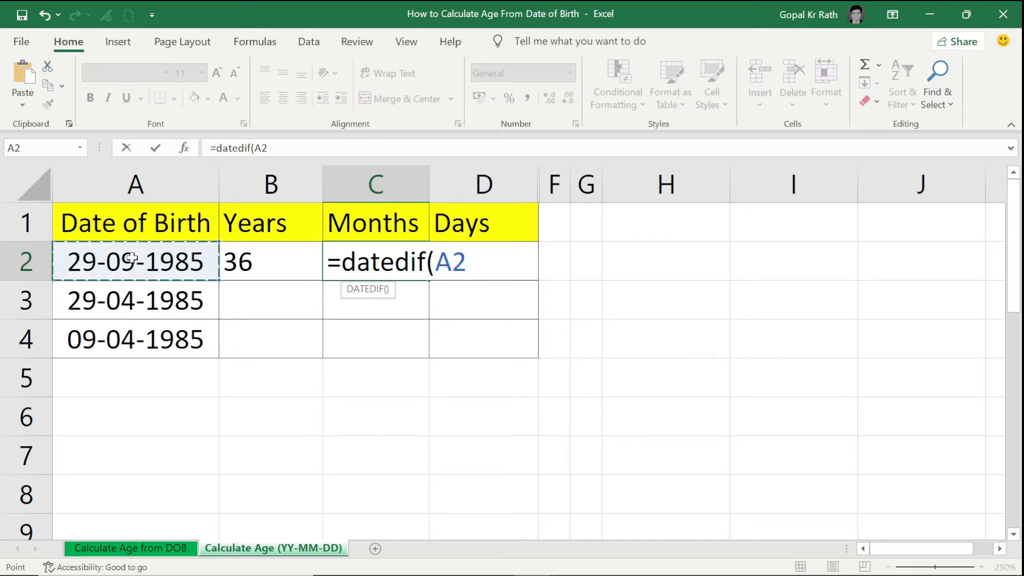
type(",today")
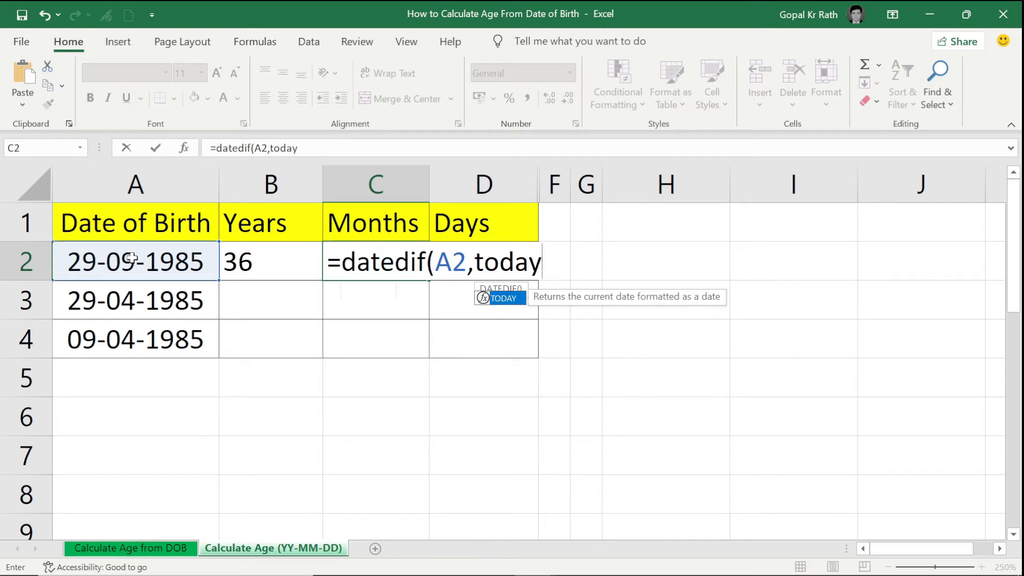
type("(),")
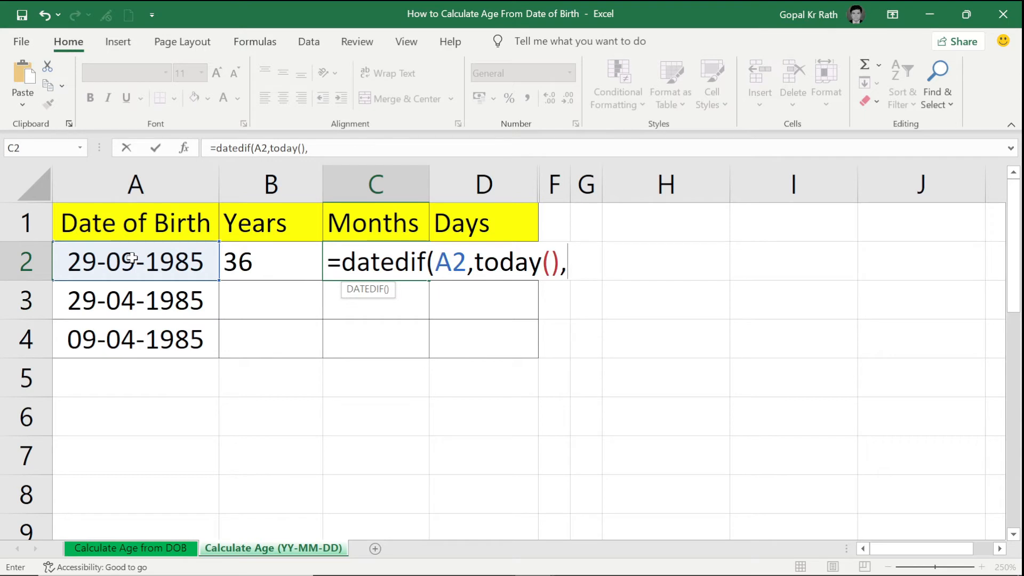
type("\"M\")")
key("Return")
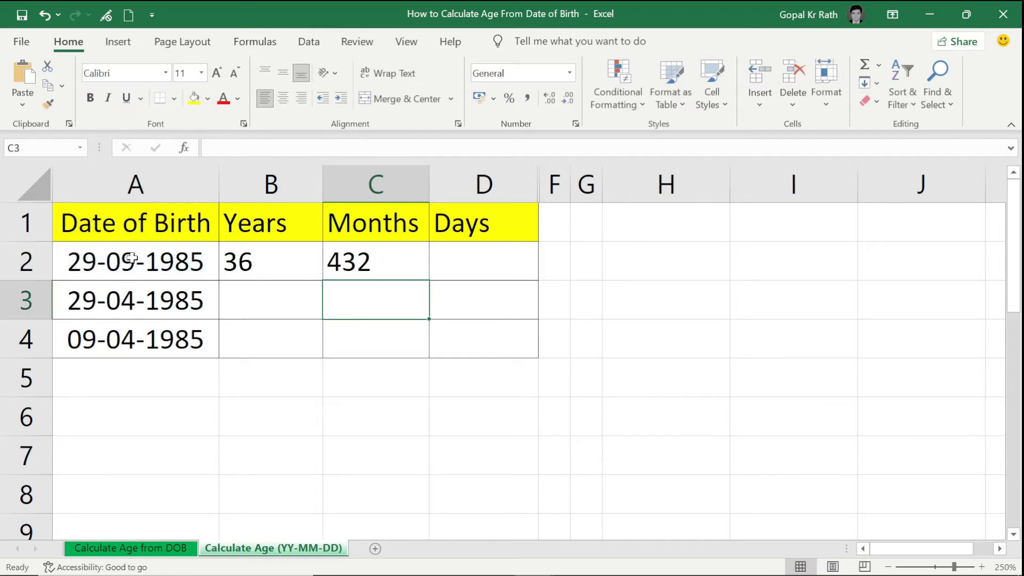
Change the unit in the C2 DATEDIF formula to "YM" to count only months beyond full years
key("Up")
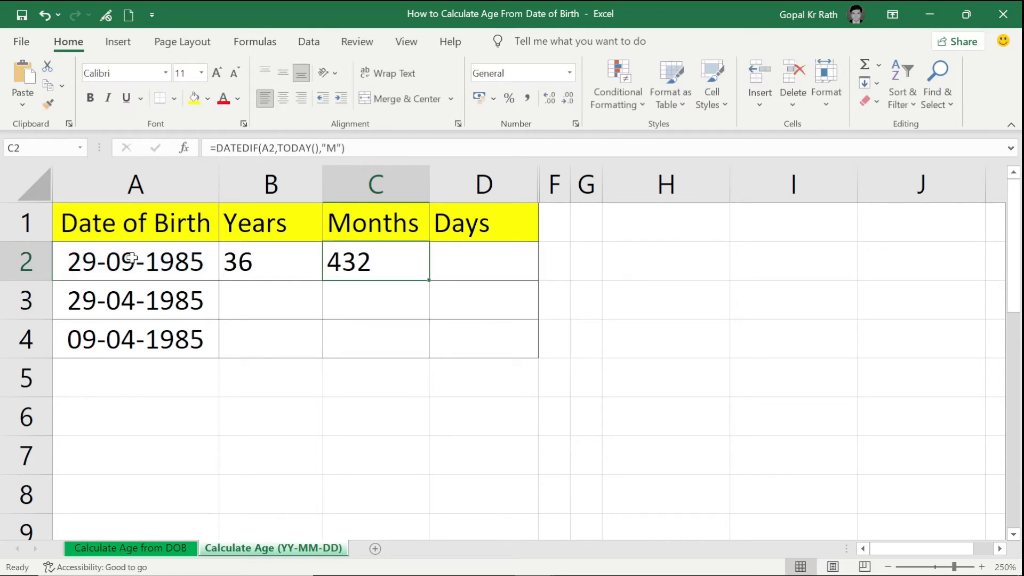
key("F2")
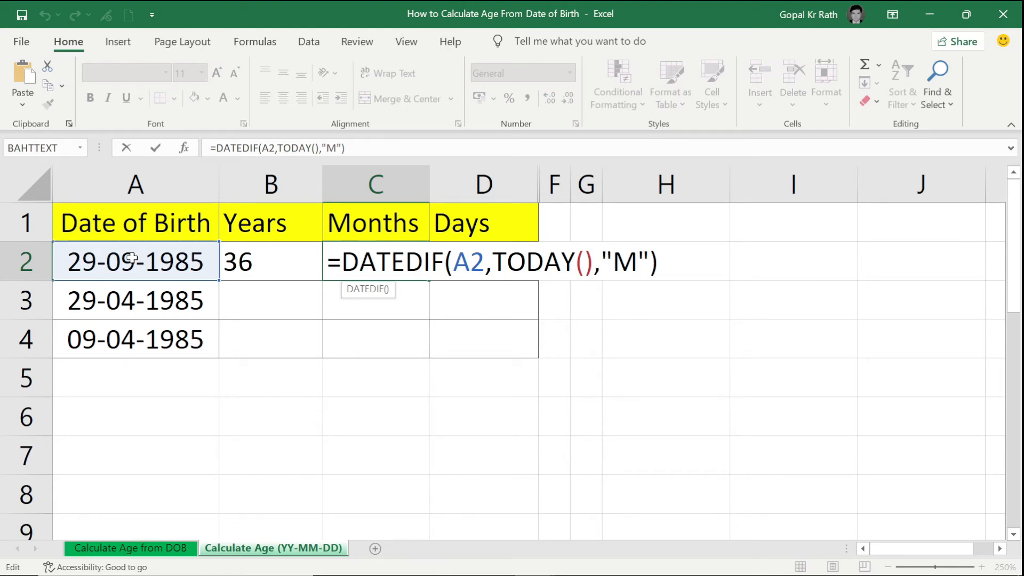
type("Y")
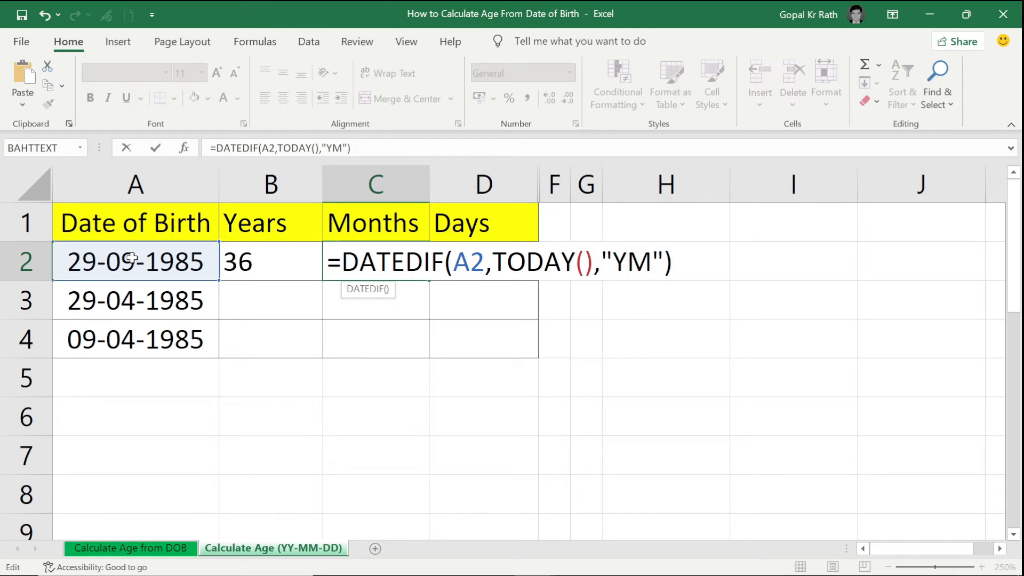
key("Return")
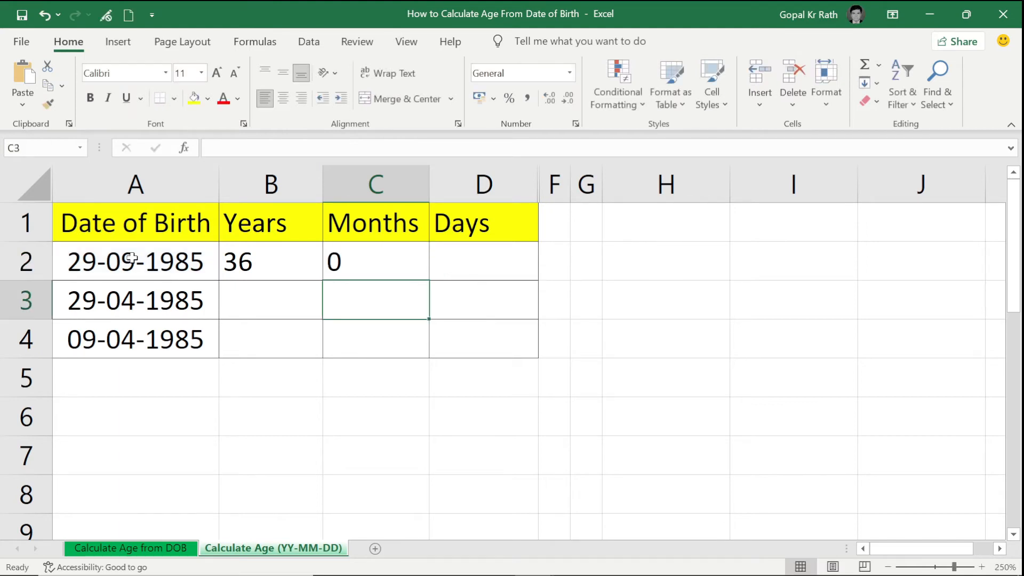
key("Up")
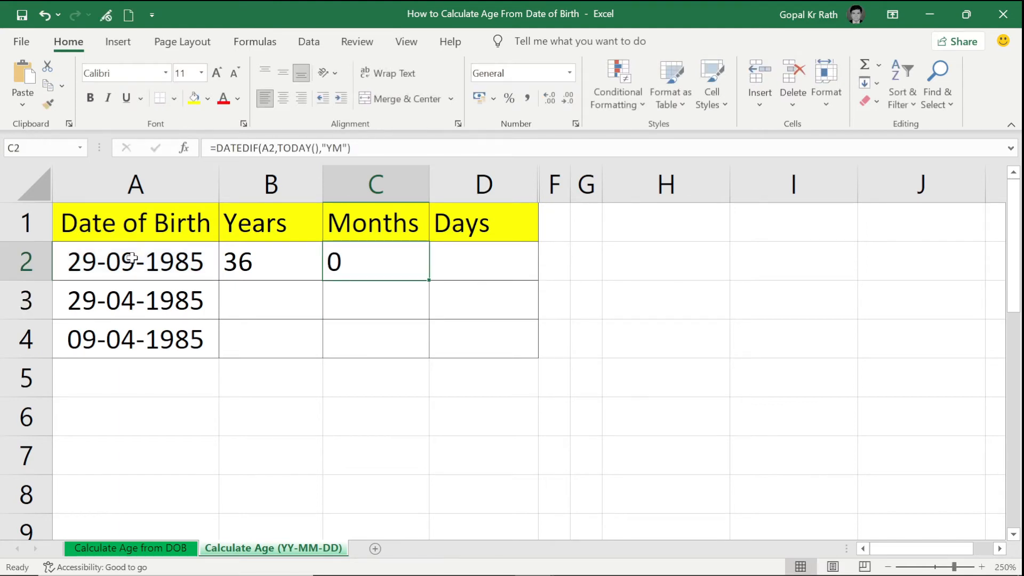
Enter =DATEDIF(A2,TODAY(),"D") in Days cell D2
left_click(468, 269)
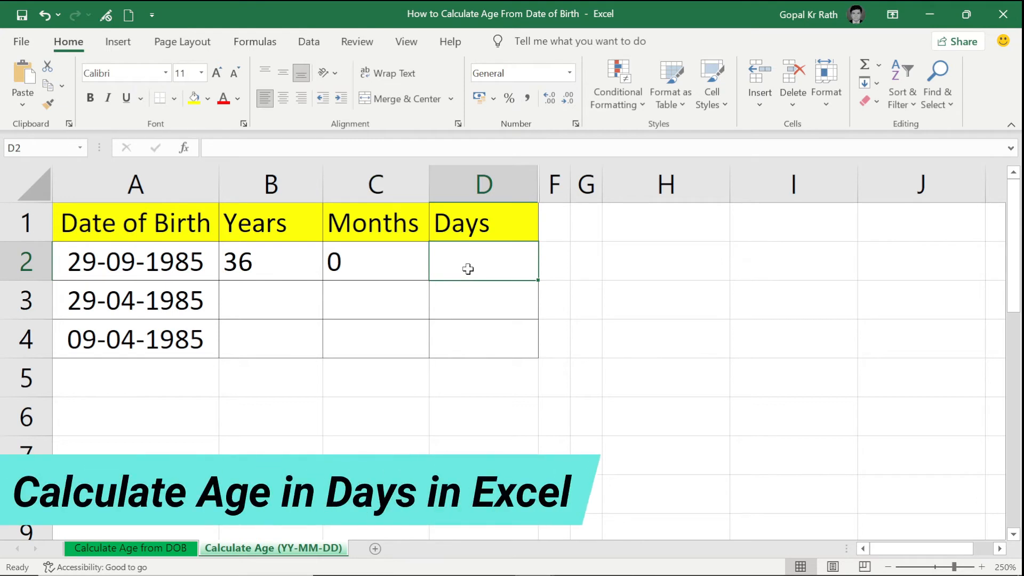
type("=dat")
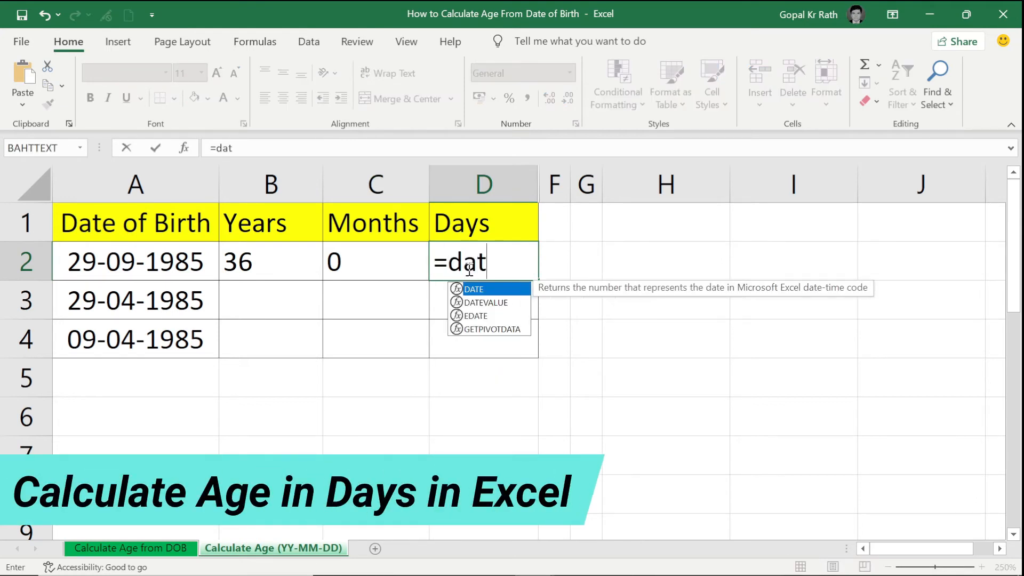
type("edi")
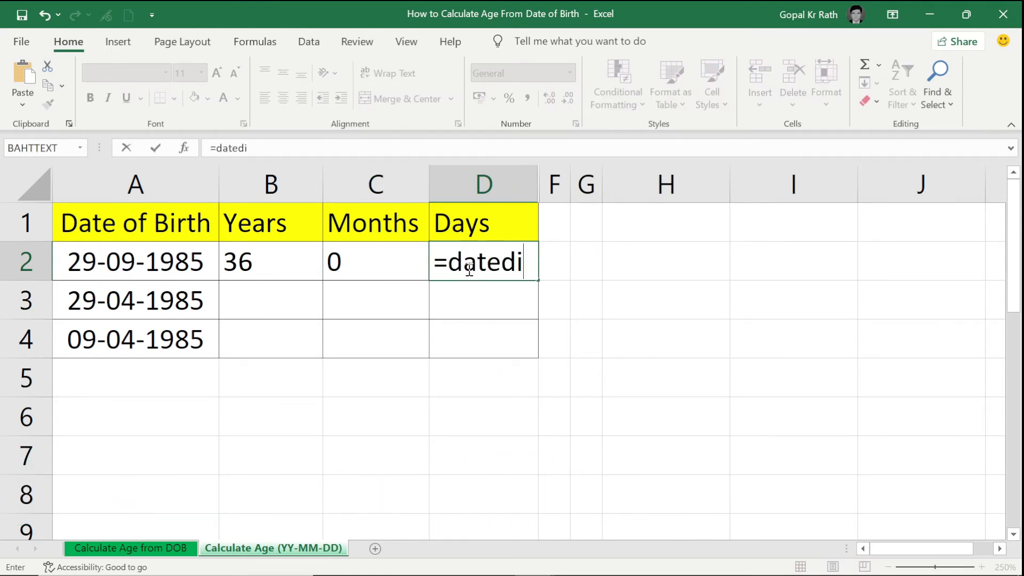
type("f(")
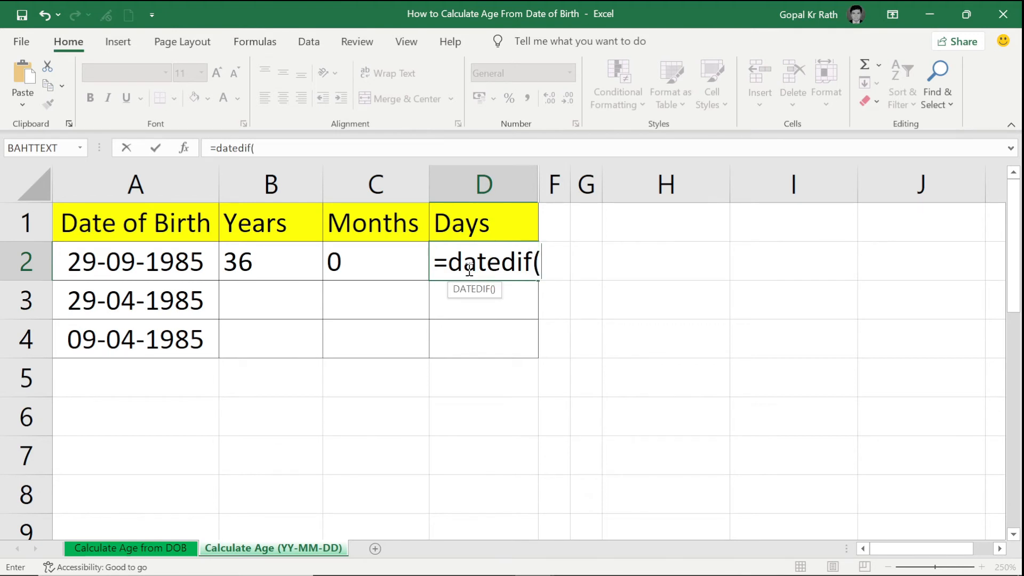
left_click(123, 256)
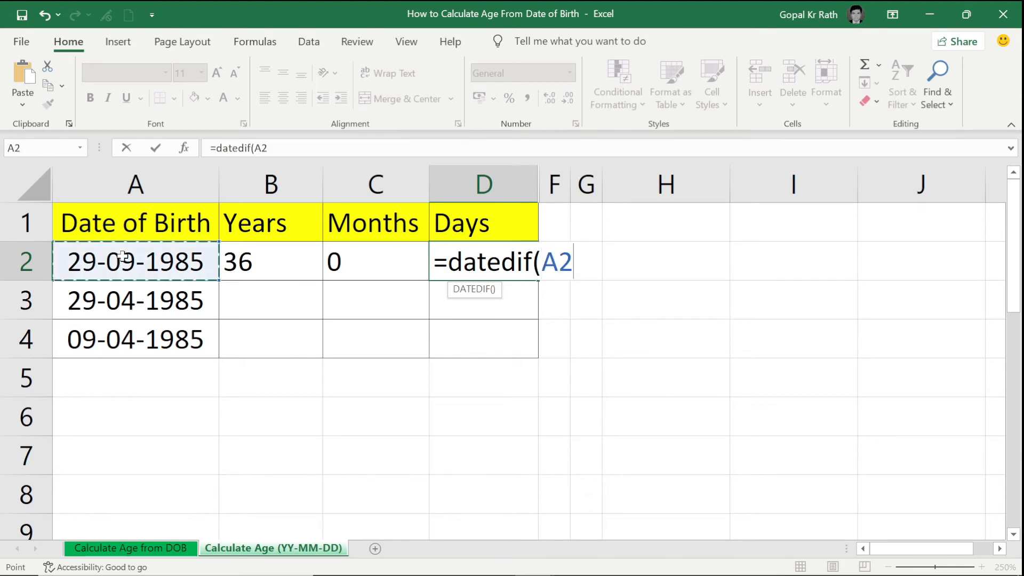
type(",today")
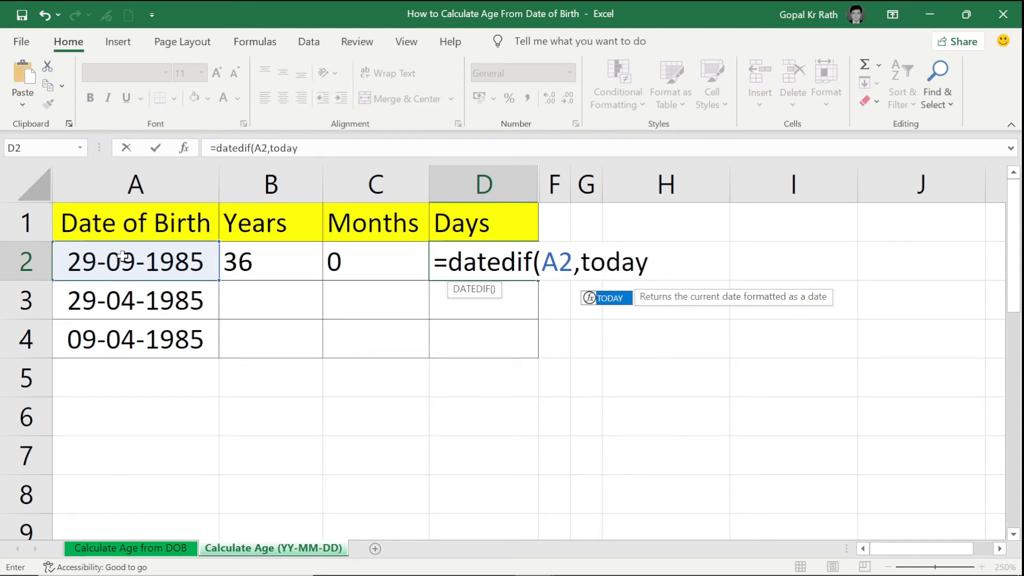
type("(),")
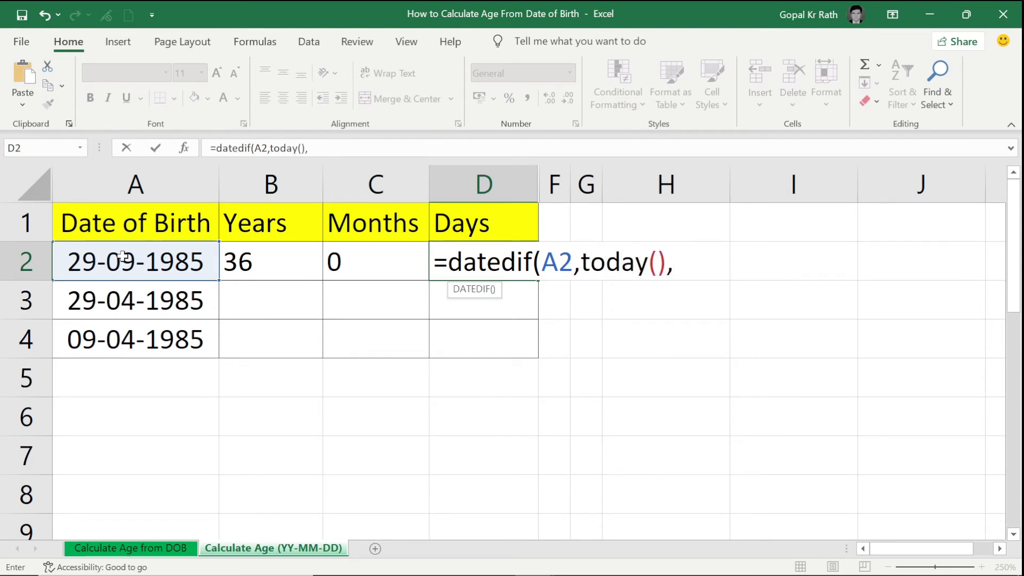
type("\"DATEDIF(A2,TODAY(),\"D\")")
key("Return")
key("Up")
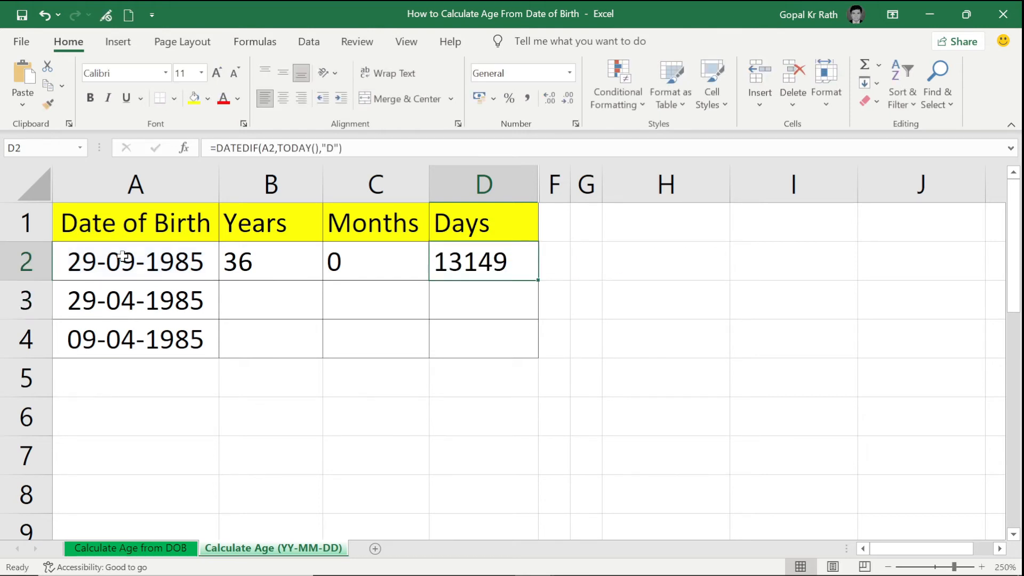
Change the unit in the D2 DATEDIF formula to "MD" to count only days beyond full months
key("F2")
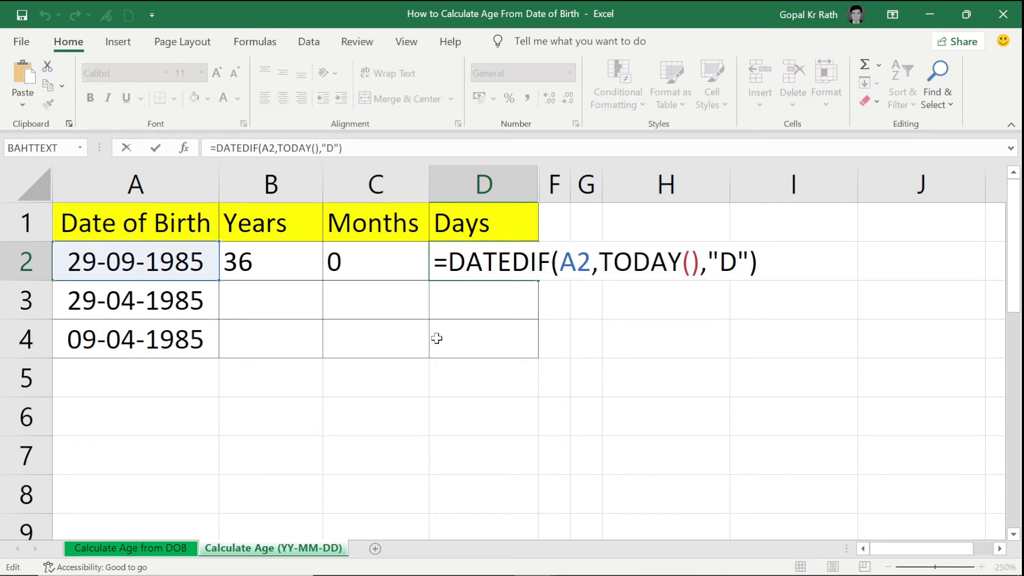
left_click(723, 252)
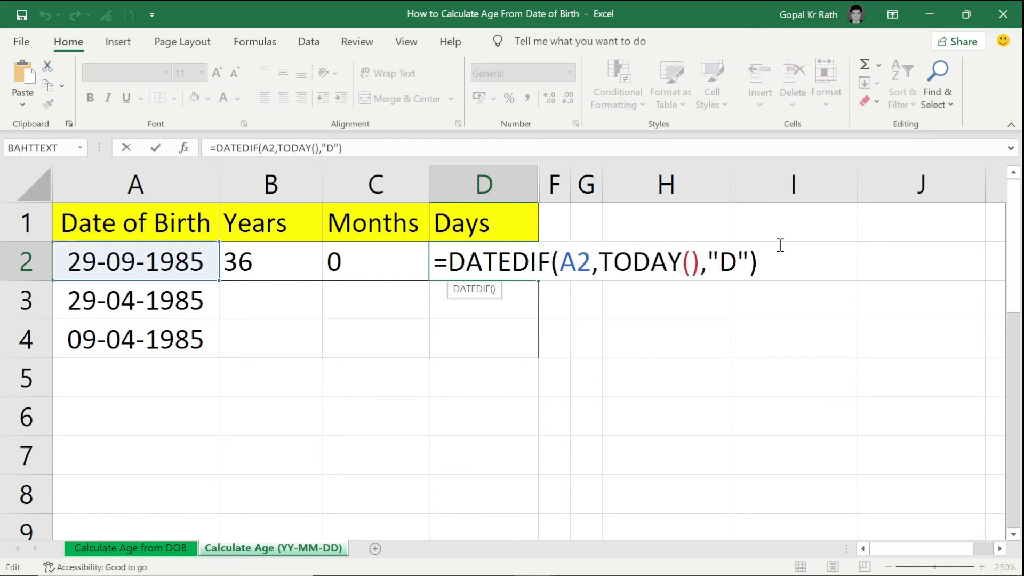
type("M")
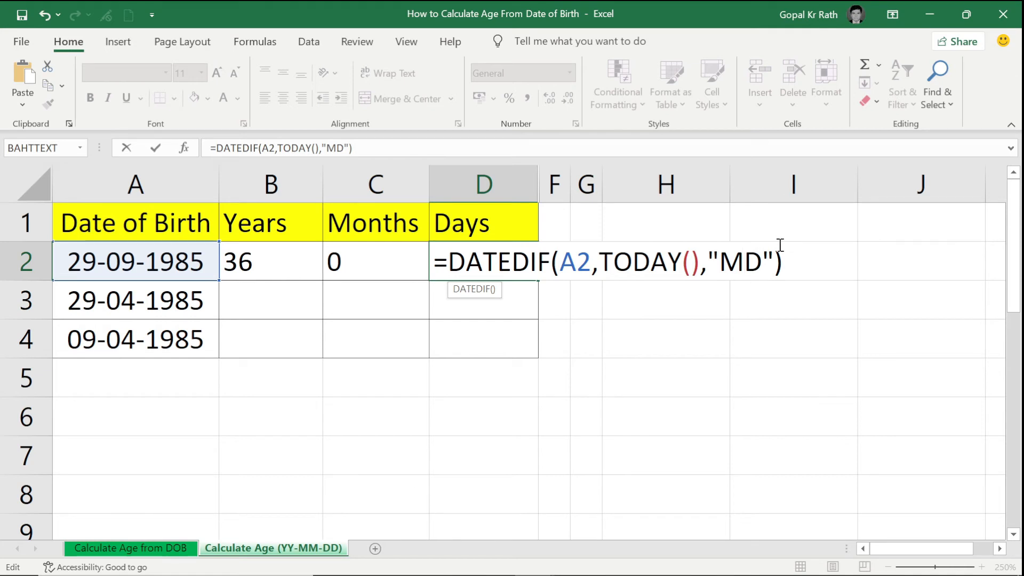
key("Return")
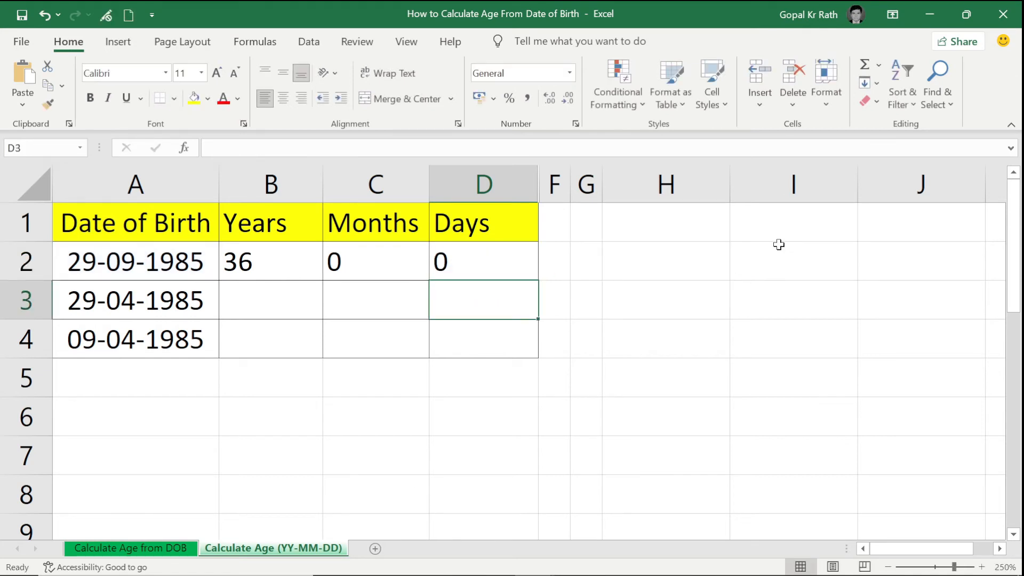
Check today's date in E1 on the Calculate Age from DOB sheet and compare it with row 2 of the Calculate Age (YY-MM-DD) sheet
left_click(99, 550)
left_click(726, 223)
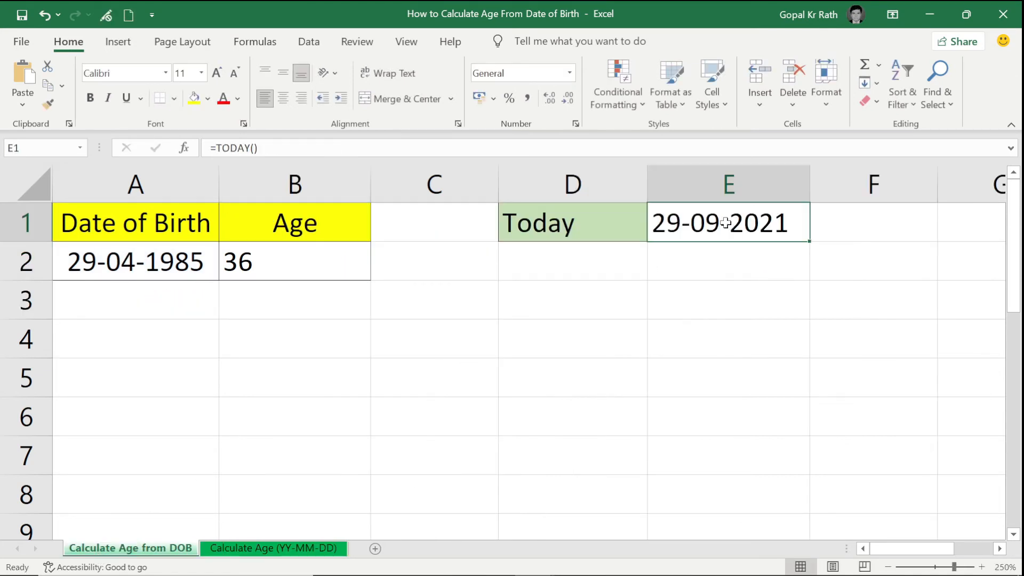
left_click(277, 546)
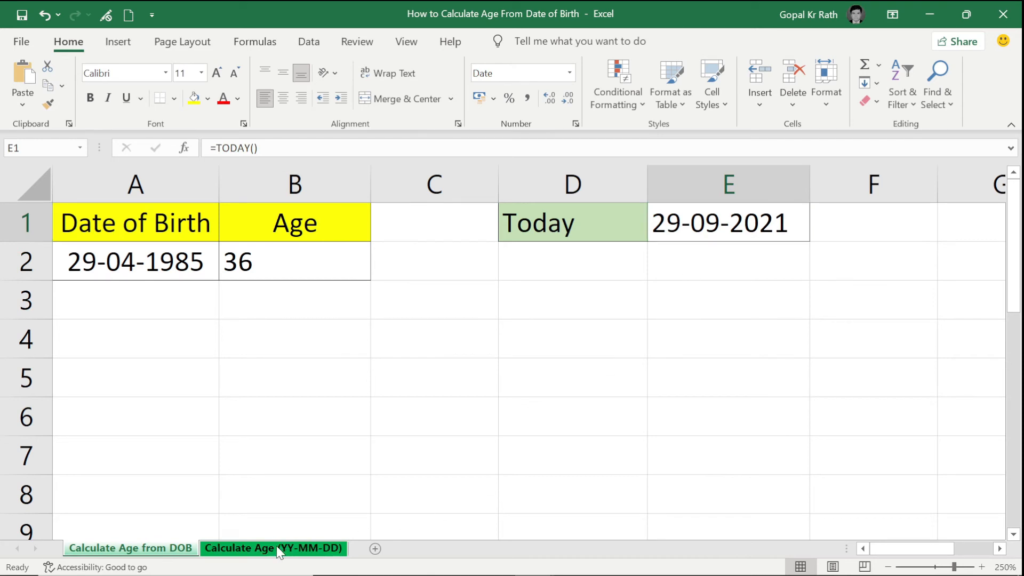
left_click(276, 545)
left_click_drag(92, 262, 490, 260)
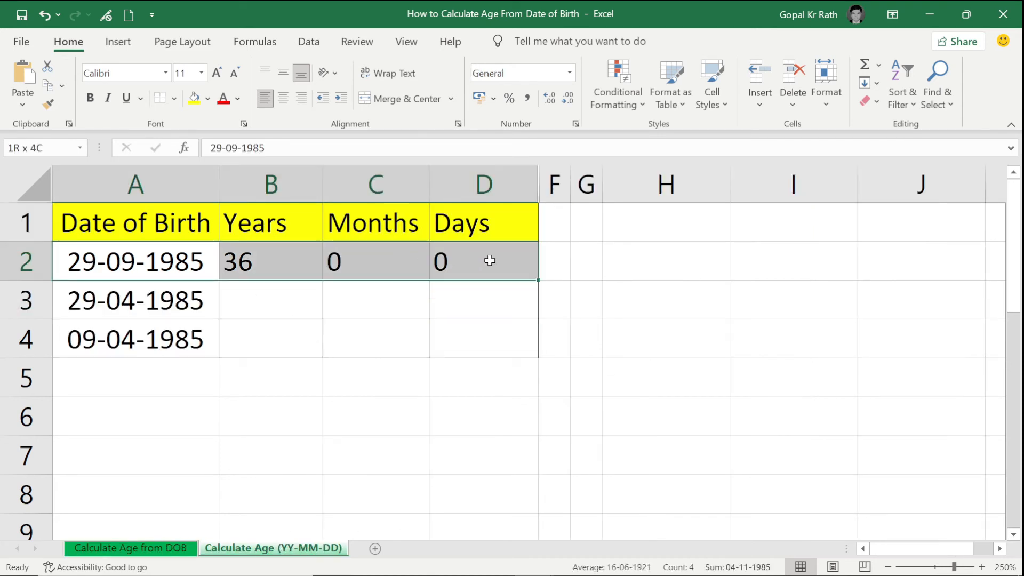
Fill the Years, Months and Days formulas from row 2 into B3:D3 and highlight Months cell C3 in yellow
left_click_drag(128, 262, 127, 302)
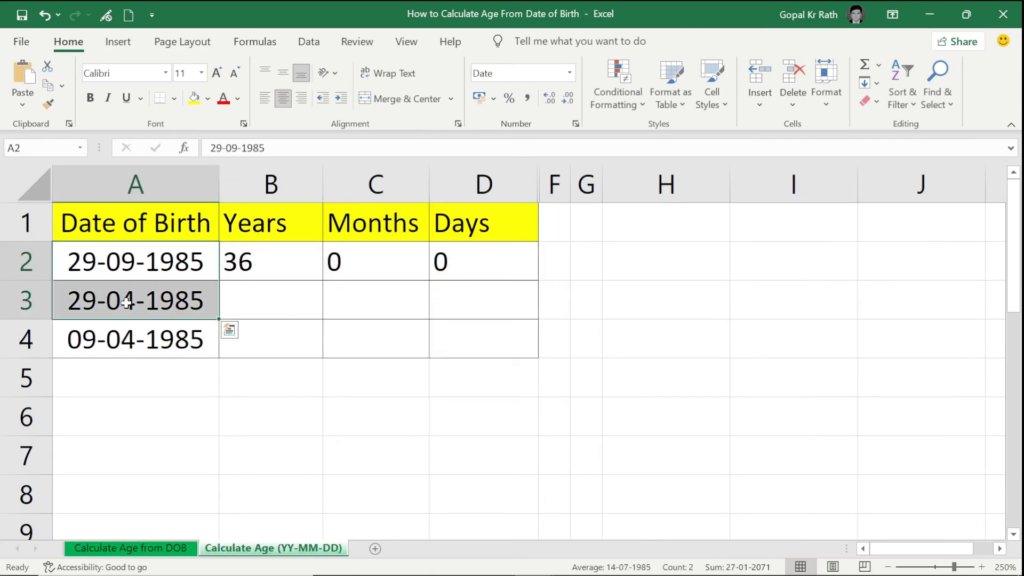
left_click_drag(136, 264, 130, 303)
left_click_drag(265, 300, 435, 300)
key("ctrl+d")
left_click(355, 295)
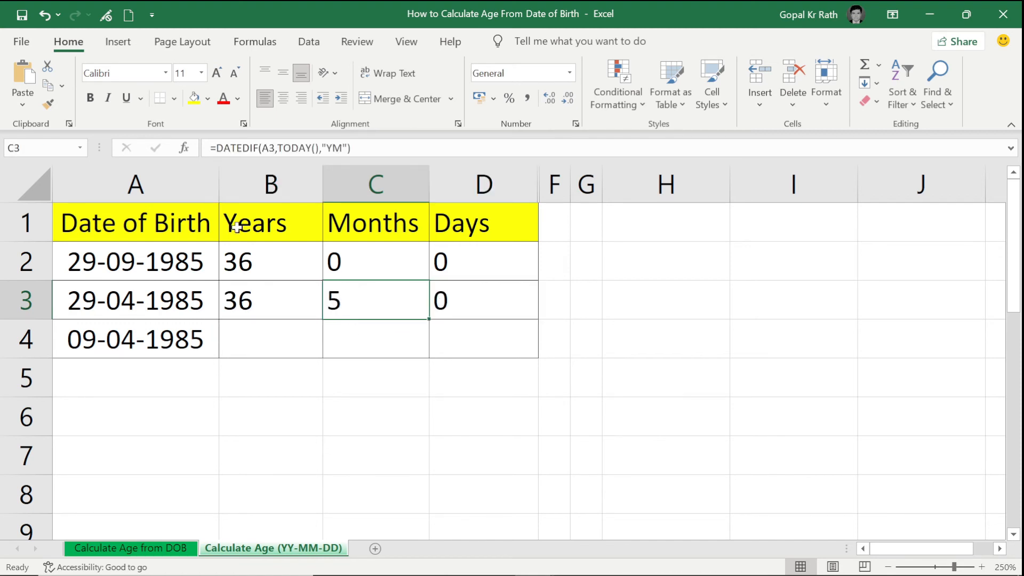
left_click(202, 97)
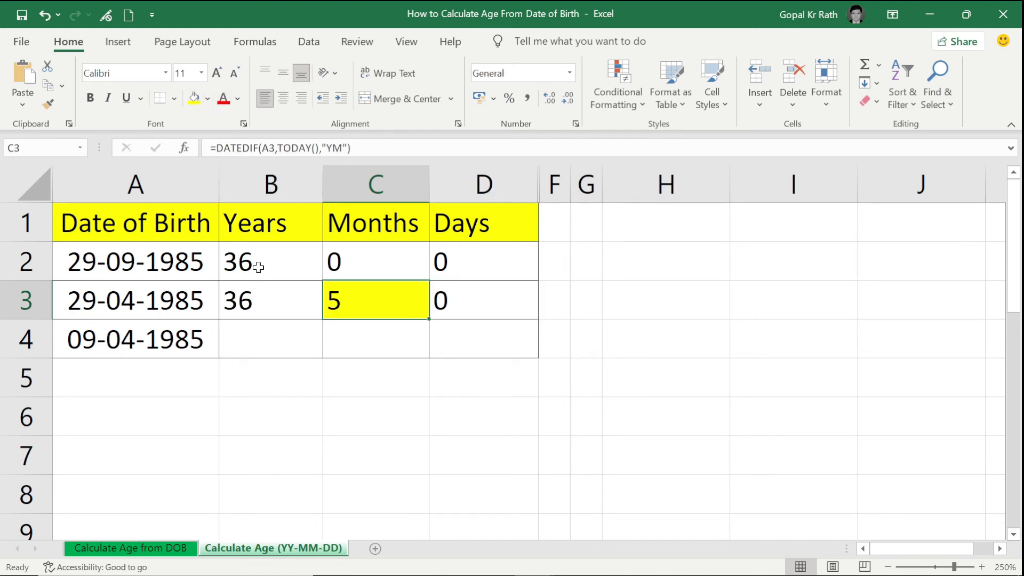
Copy the B2:D2 formulas into B4:D4 and highlight Days cell D4 in yellow
left_click_drag(258, 268, 453, 261)
key("ctrl+c")
left_click(272, 336)
key("ctrl+v")
key("Escape")
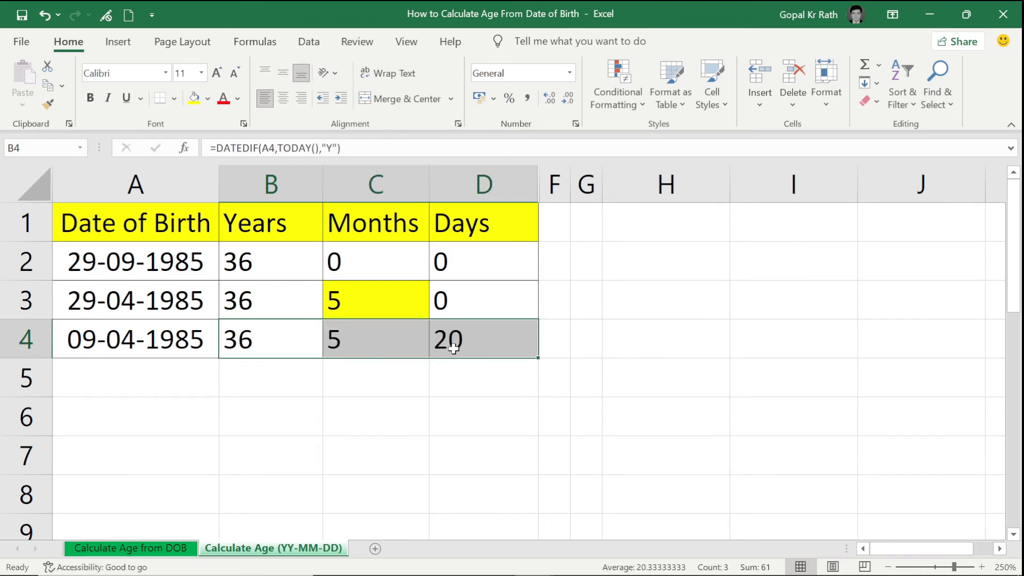
left_click(454, 346)
left_click(195, 97)
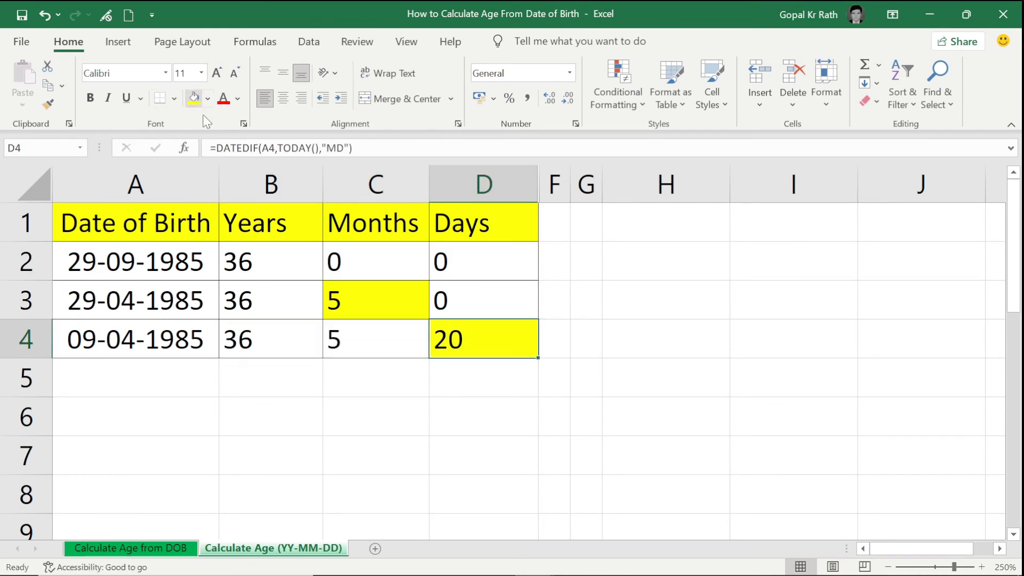
Review the date of birth and the Years, Months and Days formulas in row 4
left_click(91, 341)
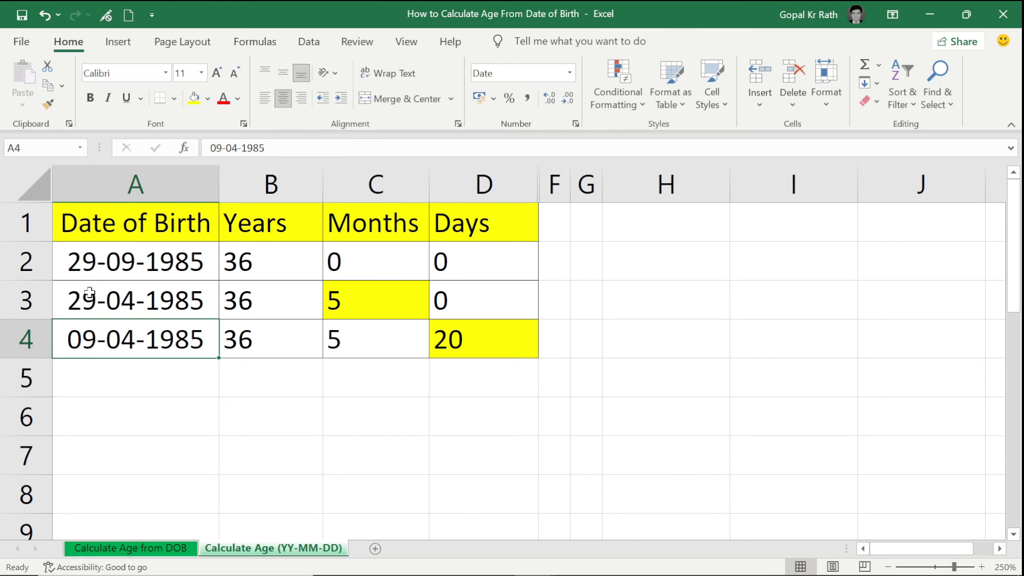
left_click(451, 335, "shift")
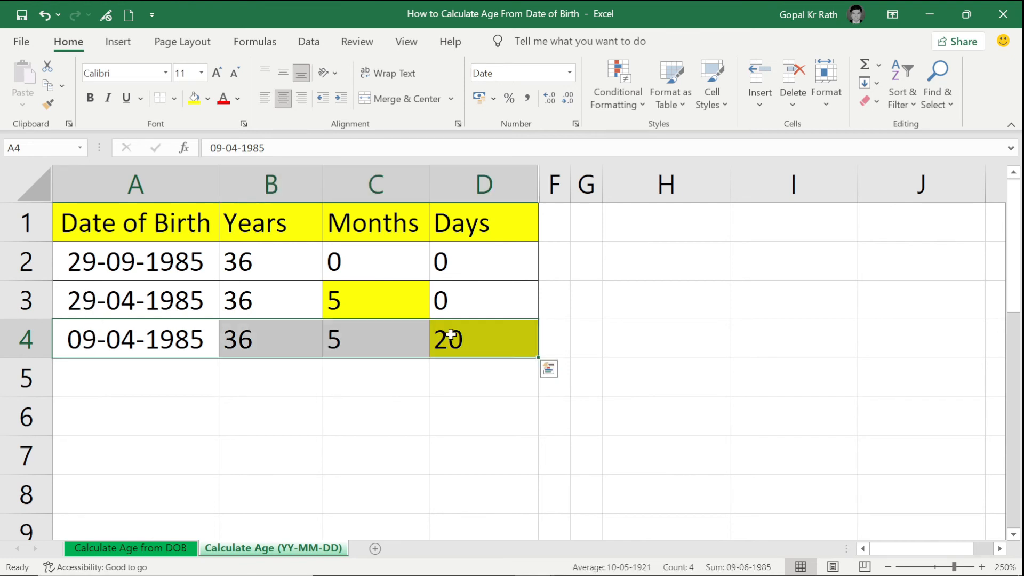
left_click(259, 339)
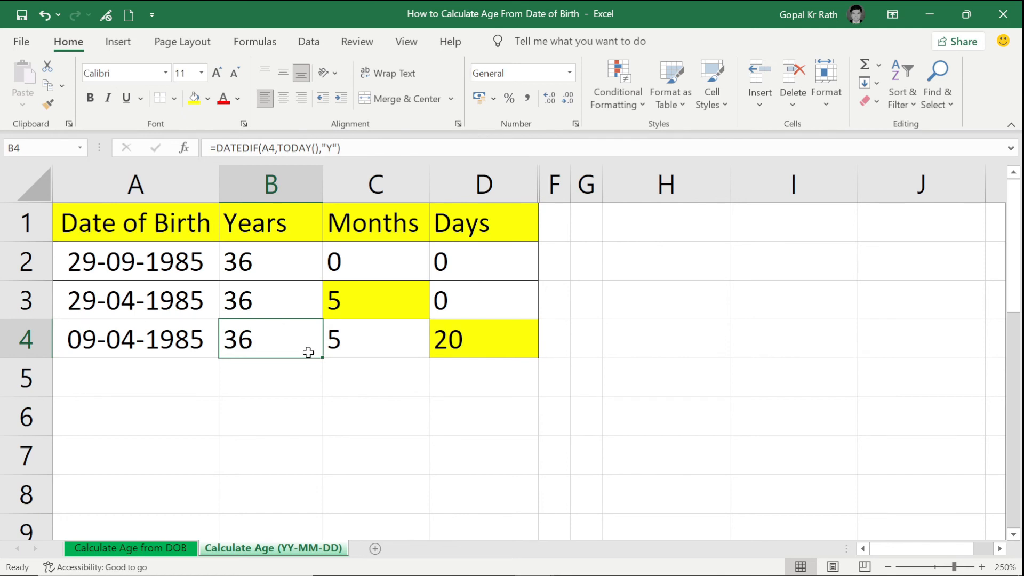
left_click(379, 339)
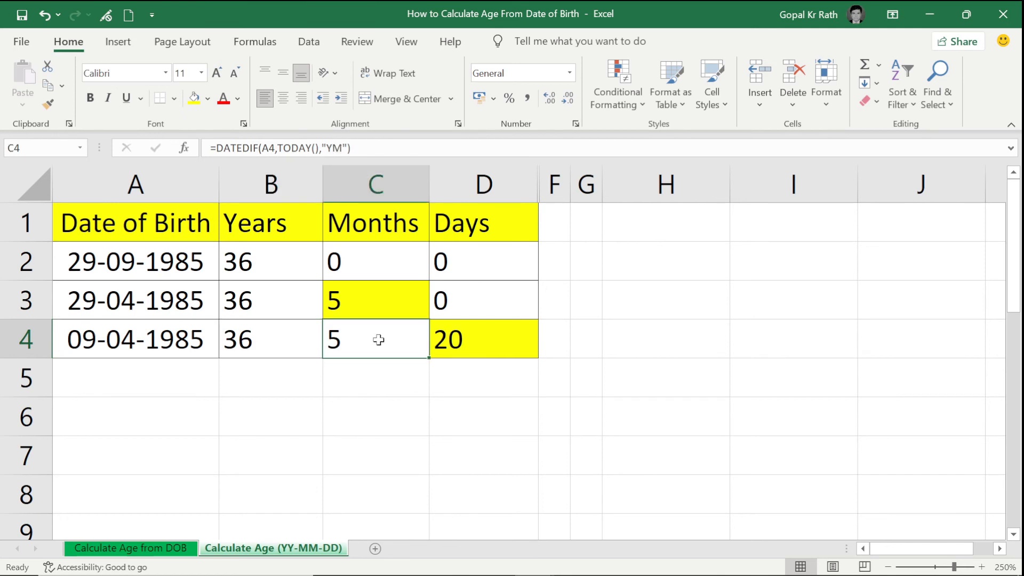
left_click(487, 338)
Unhide column E between columns D and F and select E2 to show its CONCAT formula
left_click(526, 180)
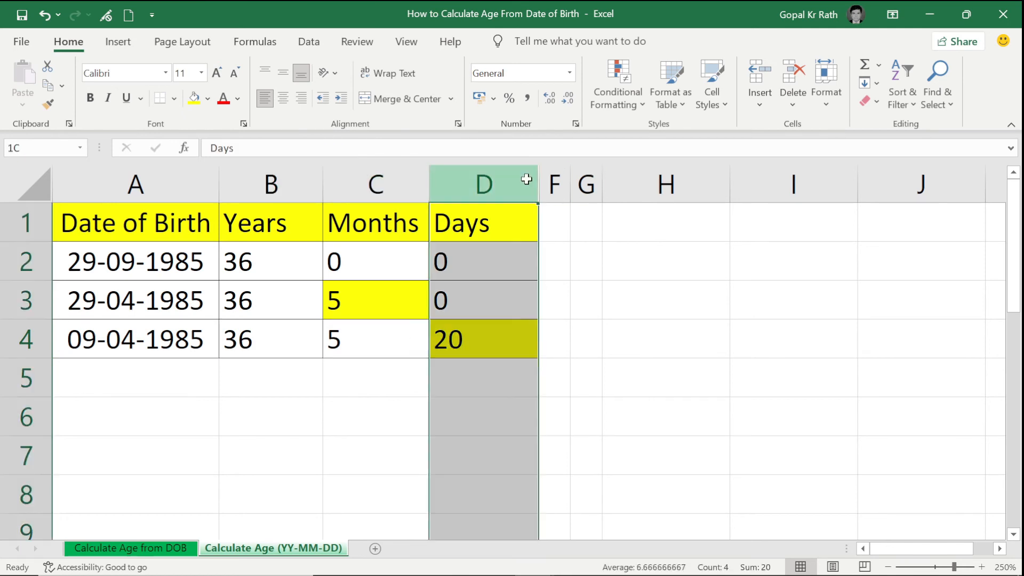
left_click(589, 184, "shift")
right_click(576, 183)
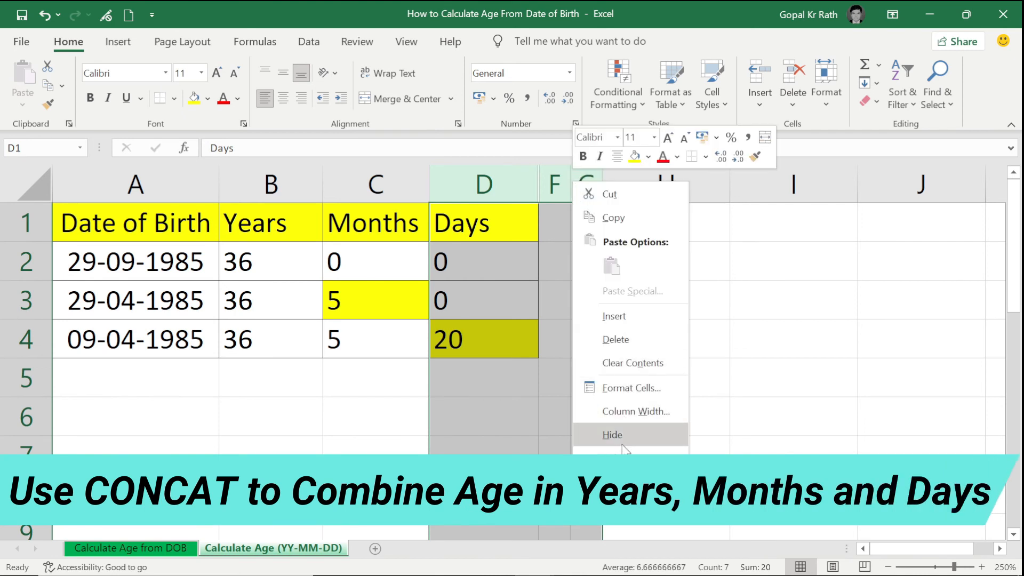
left_click(619, 457)
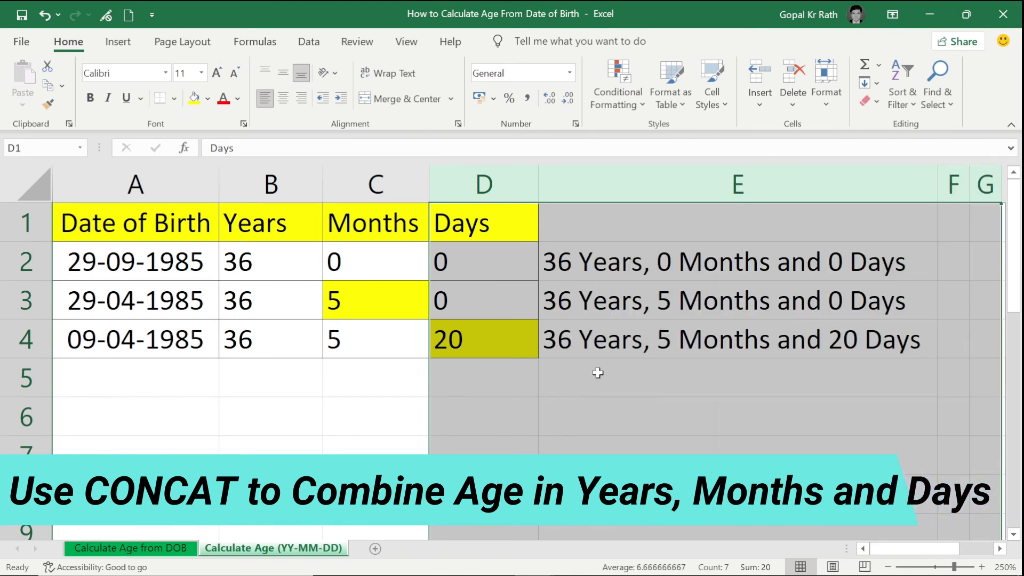
left_click(593, 258)
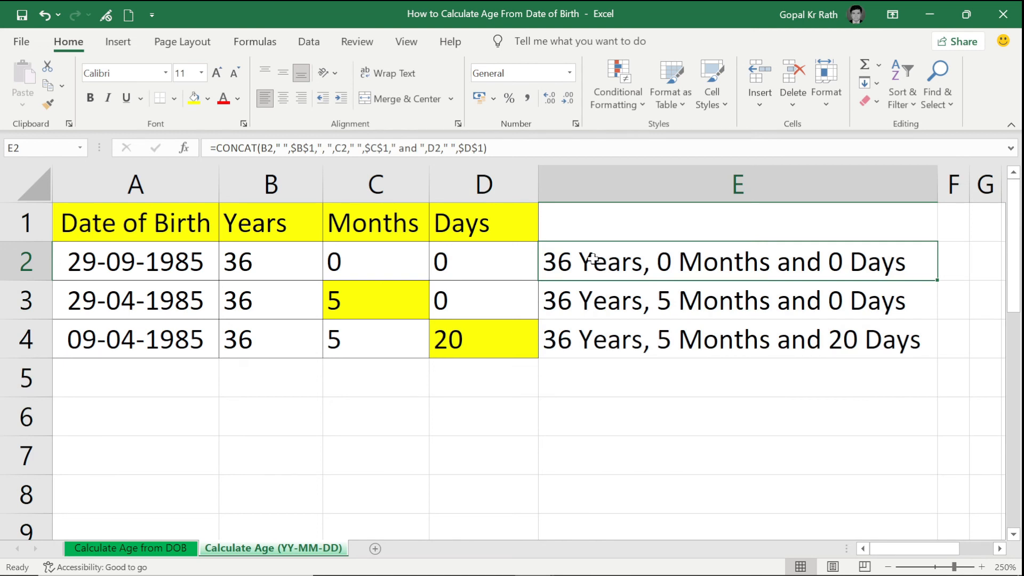